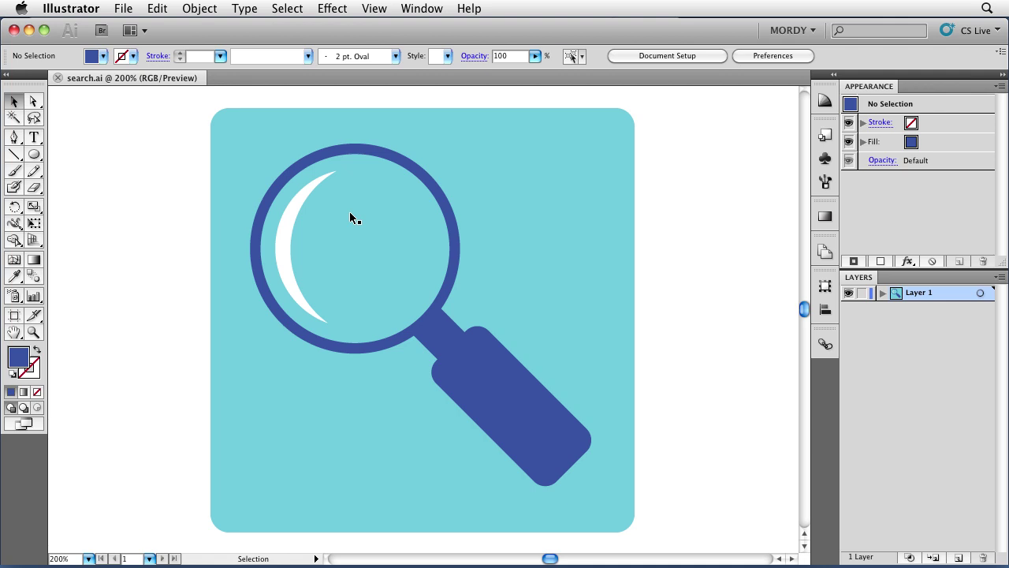
- Create a new 800 x 600 px document using the Web profile
key("super+n")
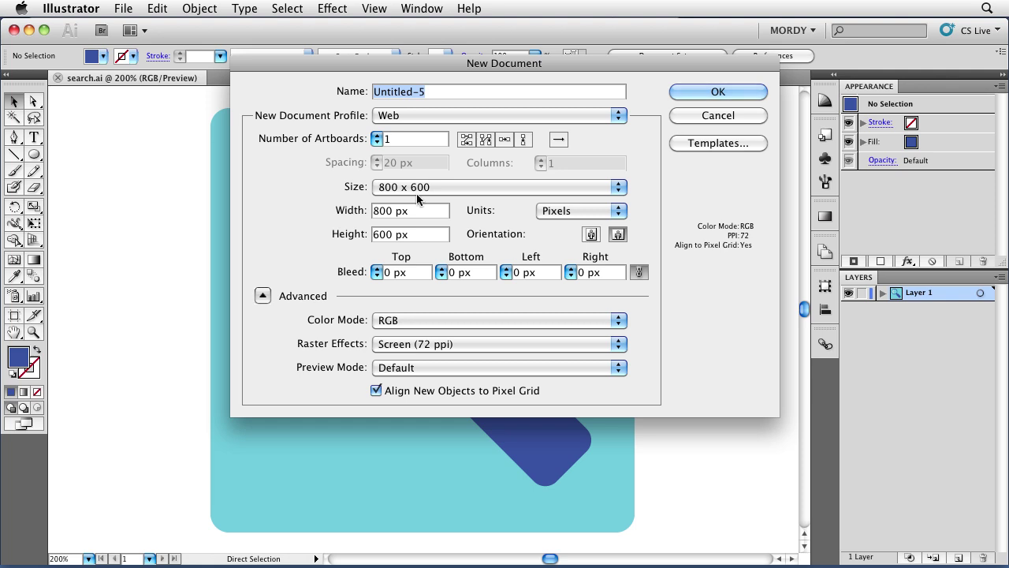
left_click(742, 90)
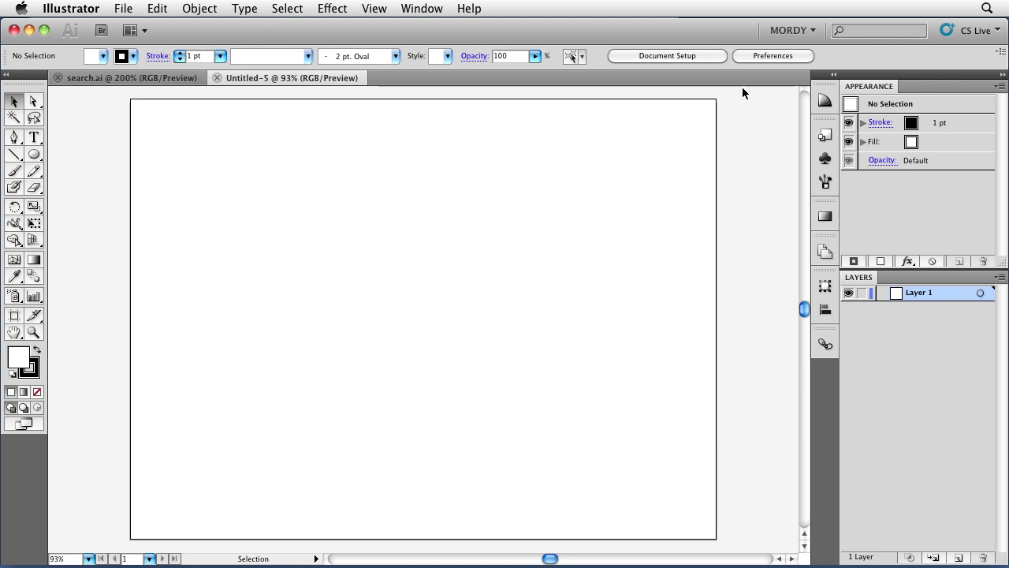
- Show the rulers and place a horizontal and a vertical guide crossing slightly above the artboard's centre
key("super+r")
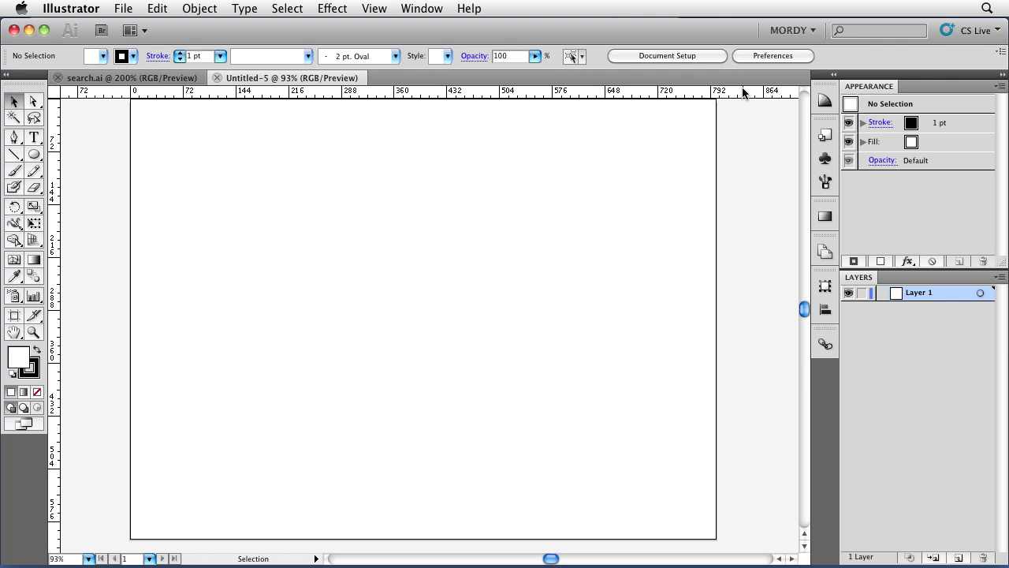
left_click_drag(471, 95, 478, 234)
left_click_drag(54, 197, 441, 229)
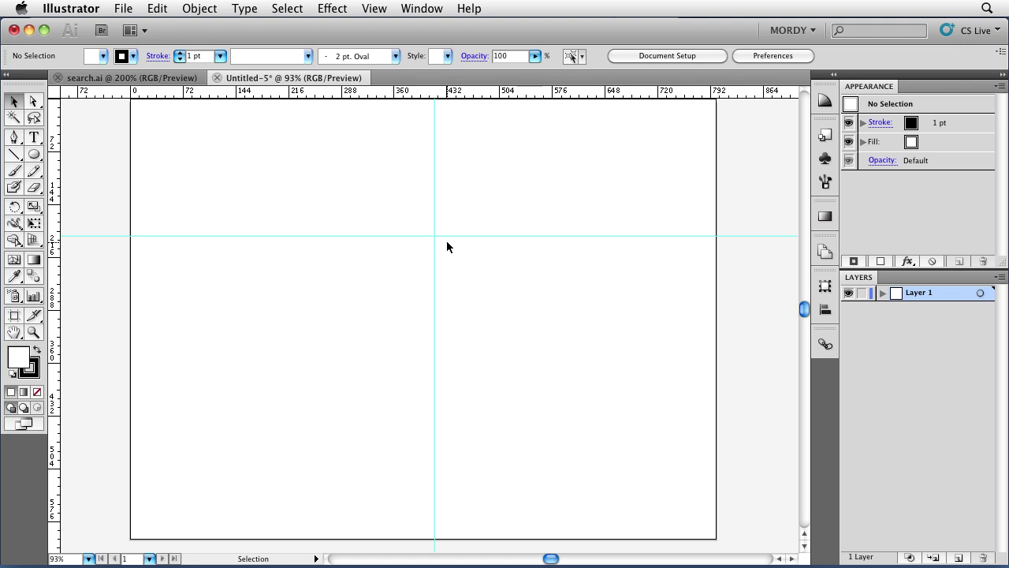
left_click(33, 154)
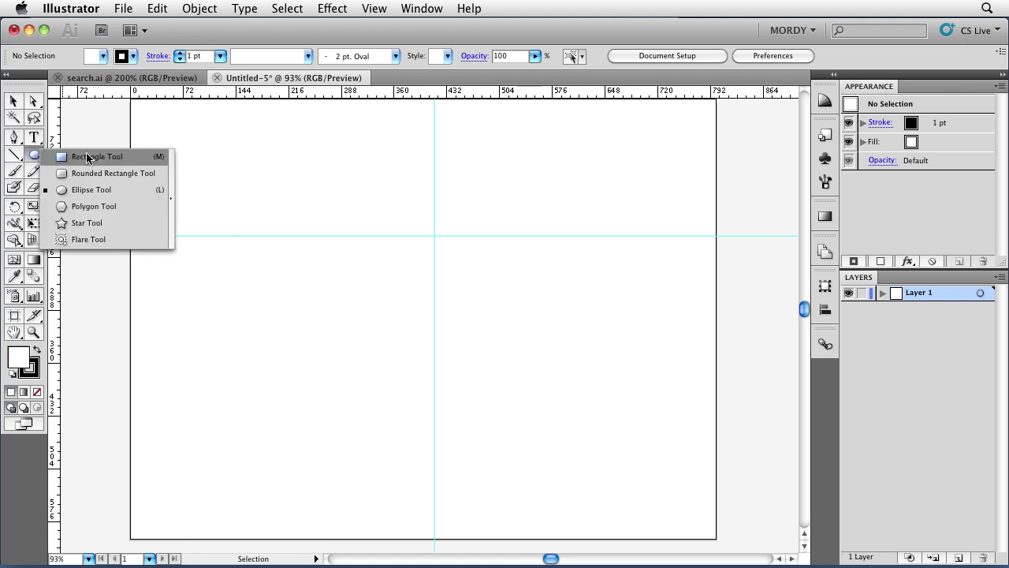
left_click(94, 157)
left_click_drag(260, 160, 393, 265)
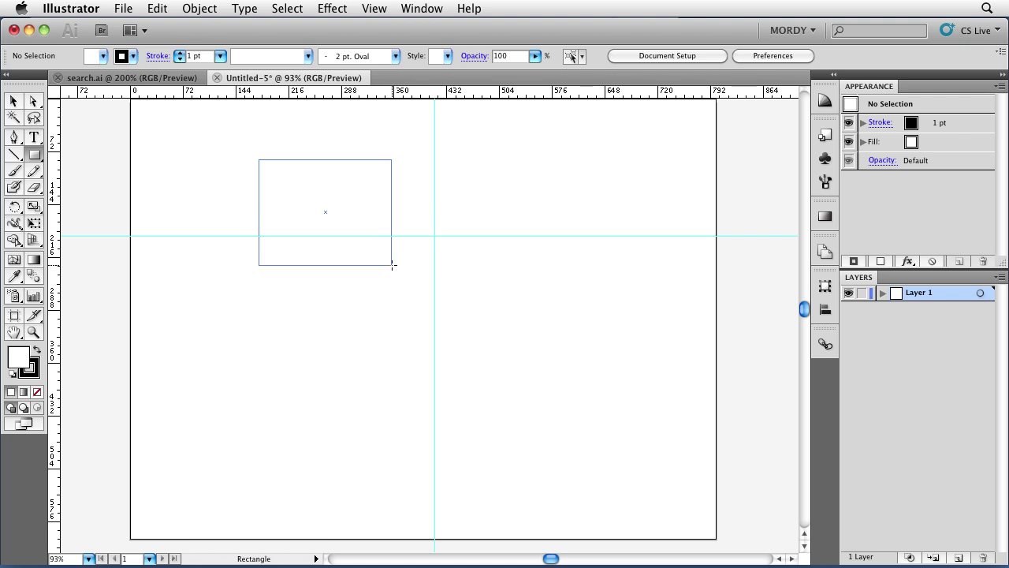
mouse_move(393, 266)
left_mouse_down()
mouse_move(363, 244)
mouse_move(399, 261)
mouse_move(349, 278)
mouse_move(397, 275)
mouse_move(373, 270)
left_mouse_up()
left_click_drag(373, 270, 373, 271)
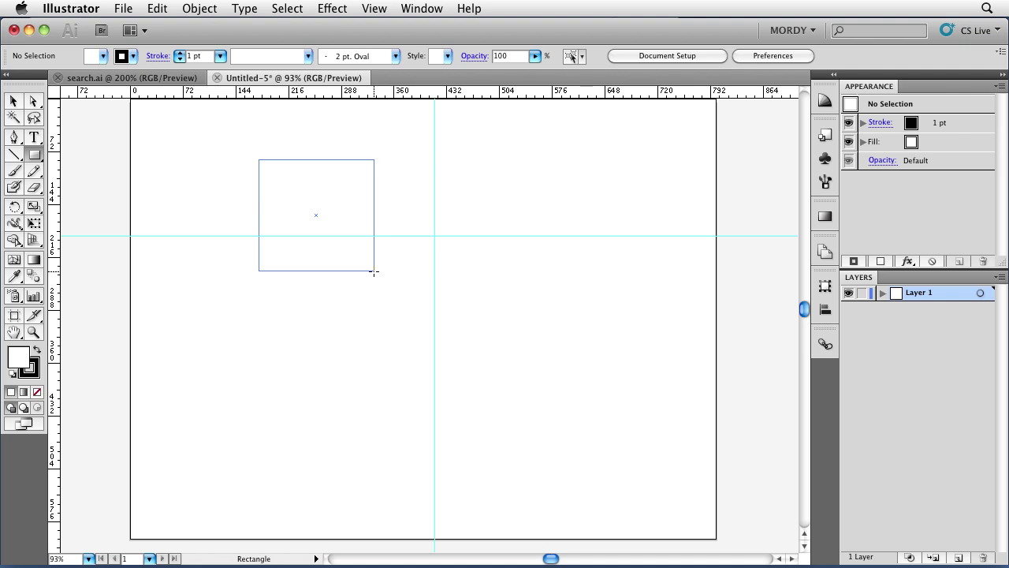
left_click_drag(374, 271, 319, 205)
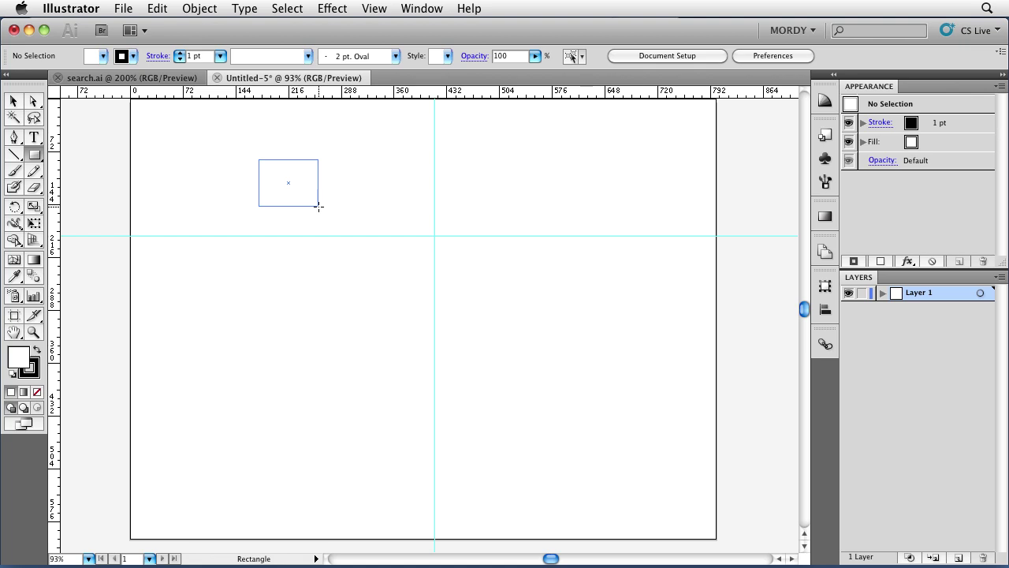
left_click_drag(319, 206, 278, 183)
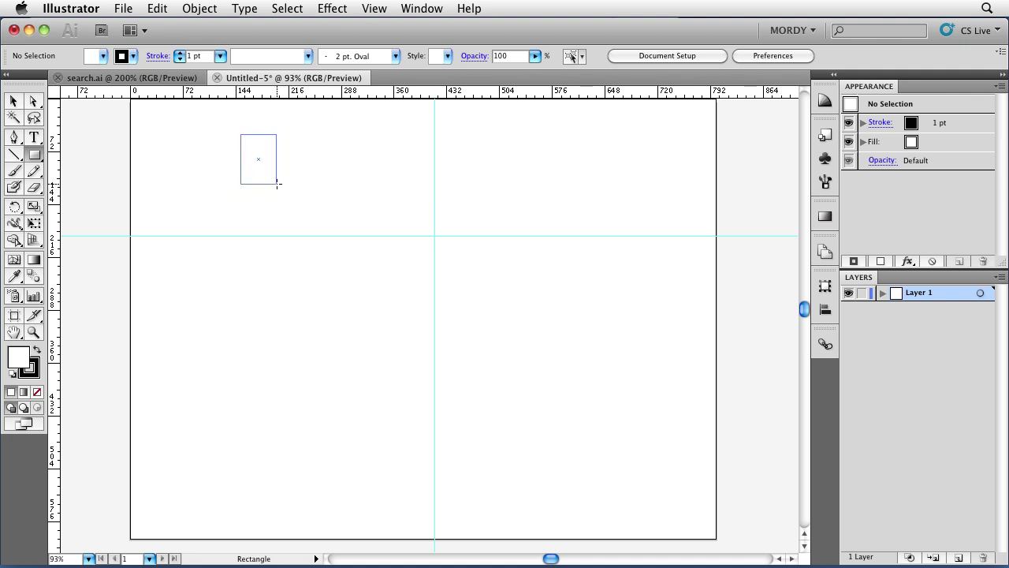
left_click_drag(278, 183, 297, 195)
left_click_drag(297, 195, 551, 221)
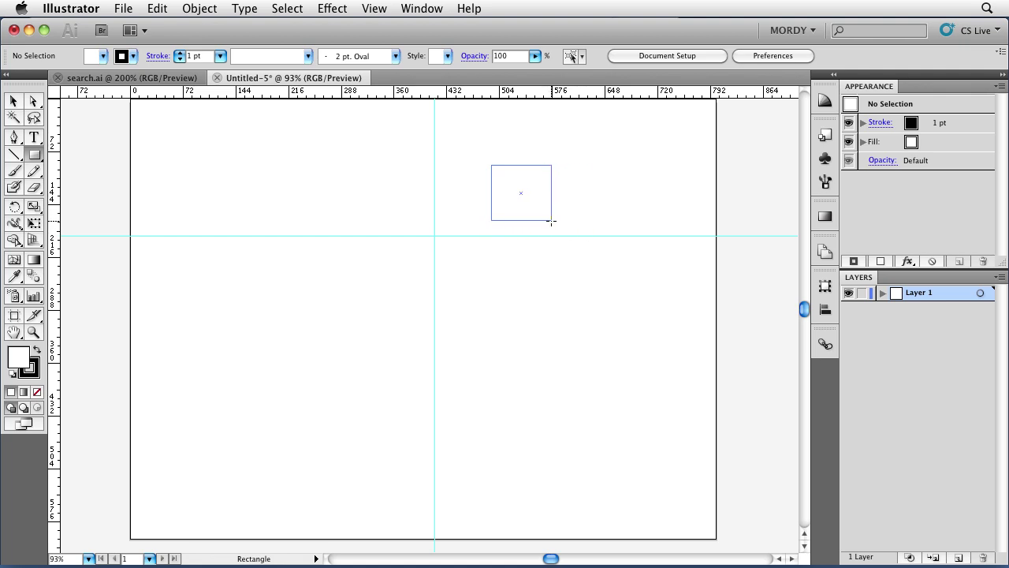
left_click_drag(551, 222, 581, 229)
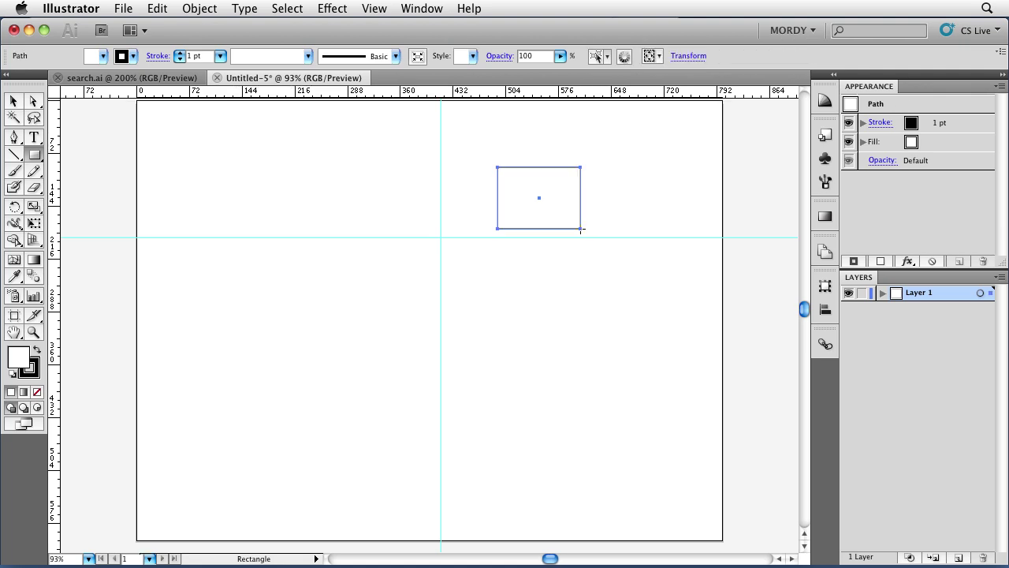
key("Delete")
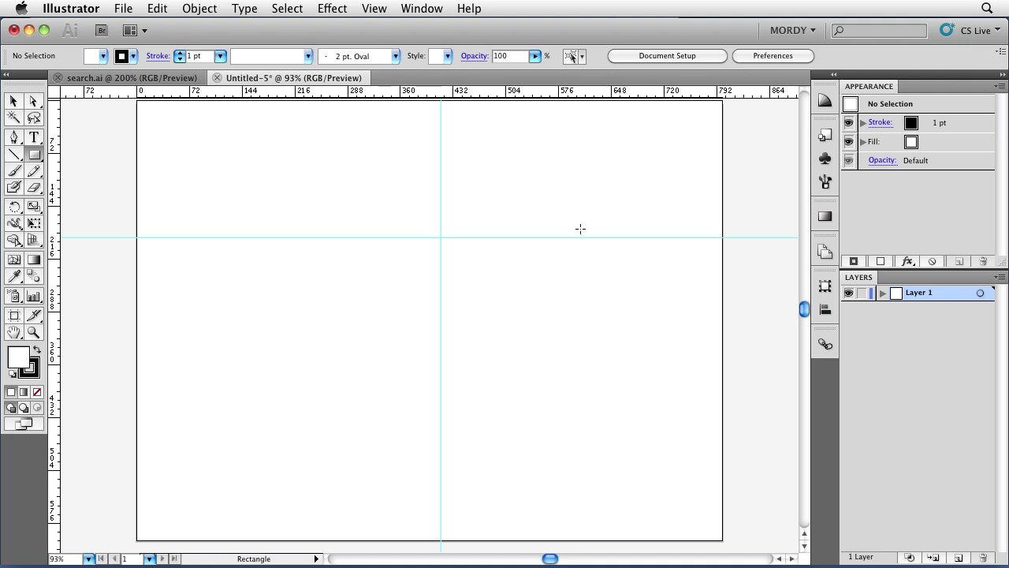
- Draw a circle about 160 px wide with the Ellipse tool, centred on the intersection of the guides
left_click(40, 157)
left_click_drag(40, 157, 113, 190)
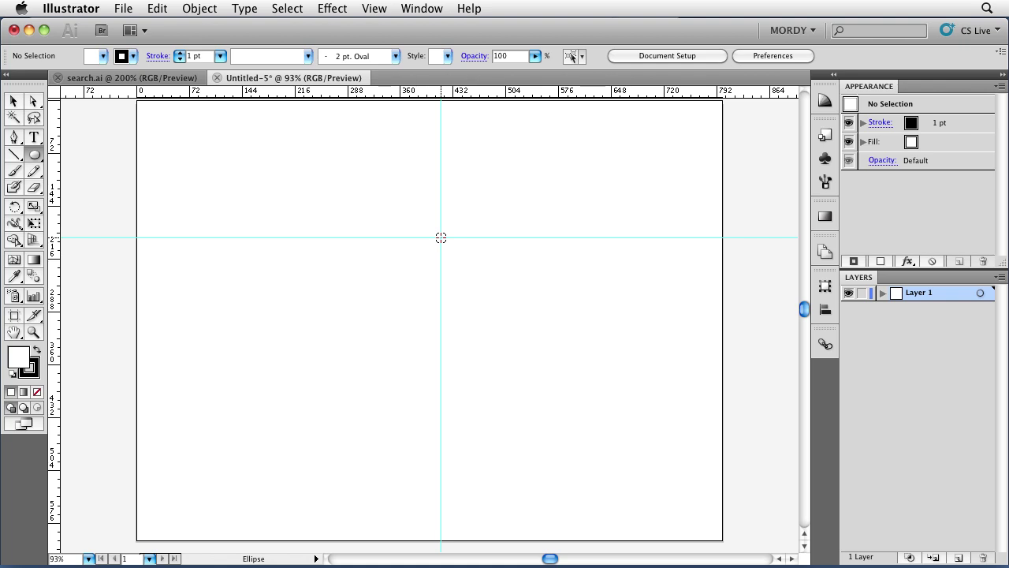
left_click_drag(440, 237, 479, 296)
left_click_drag(479, 296, 479, 296)
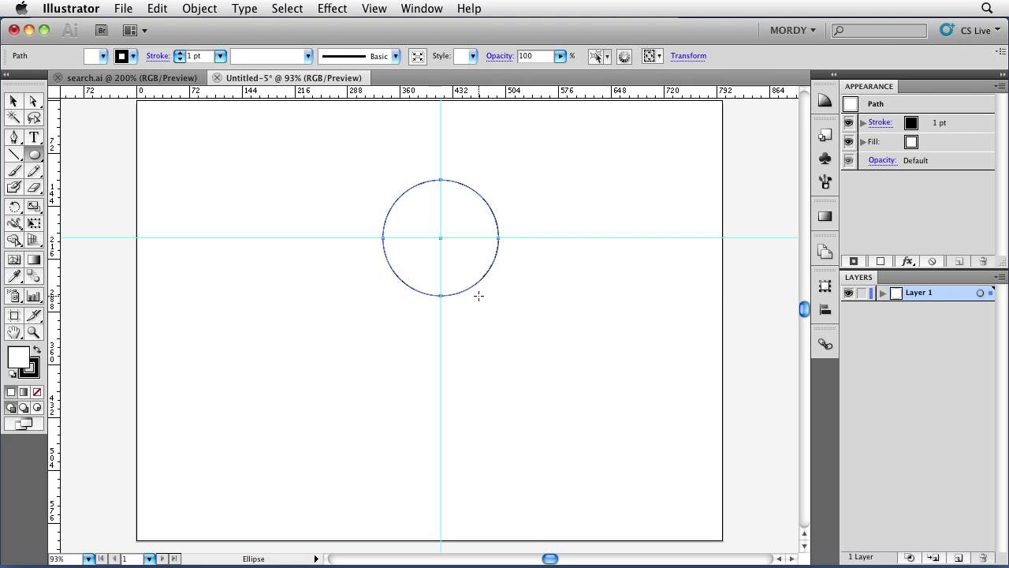
- Set the circle's fill to None, keeping its 1 pt black stroke
left_click(102, 56)
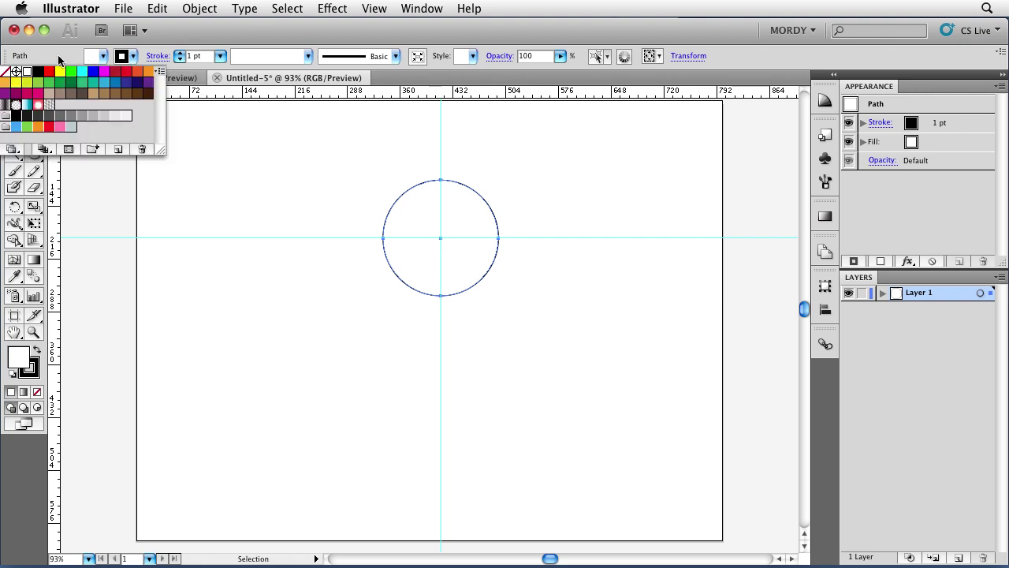
left_click(6, 70)
left_click(71, 60)
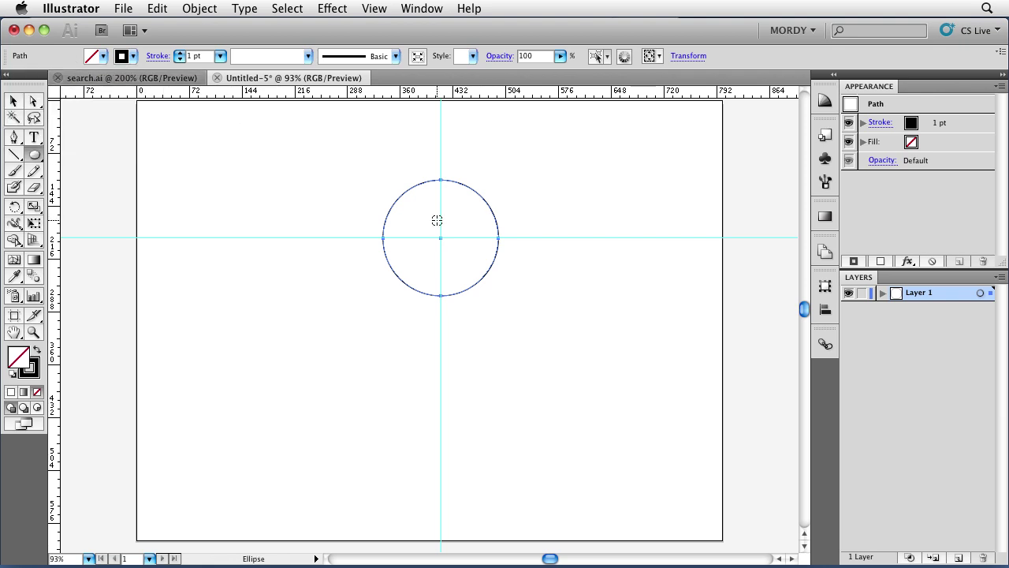
- Draw a concentric outer circle about 190 px wide and a 35 x 120 px neck rectangle on the vertical guide, overlapping both circles' lower edges
left_click_drag(496, 297, 504, 308)
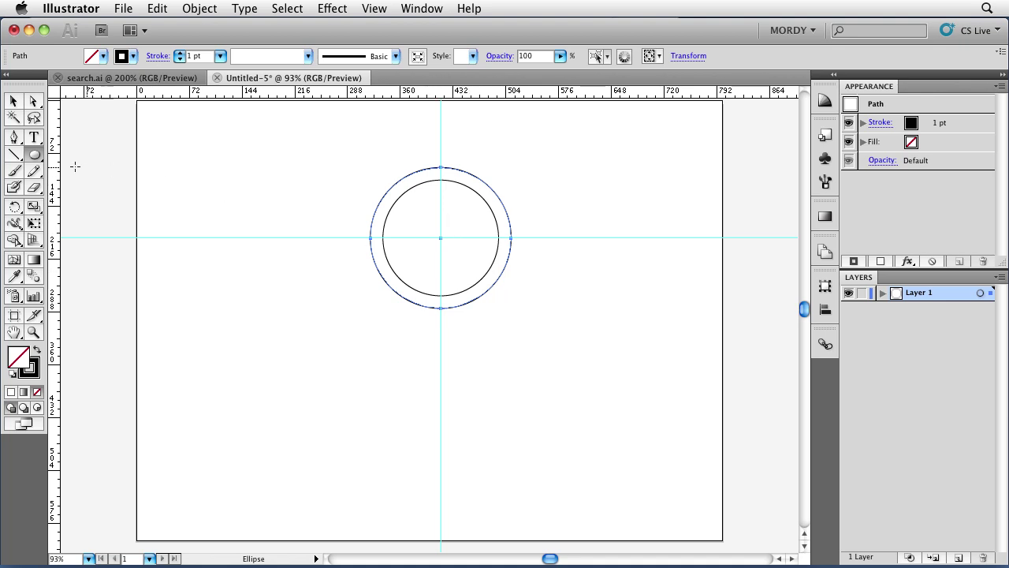
left_click_drag(35, 156, 106, 157)
left_click_drag(440, 328, 454, 374)
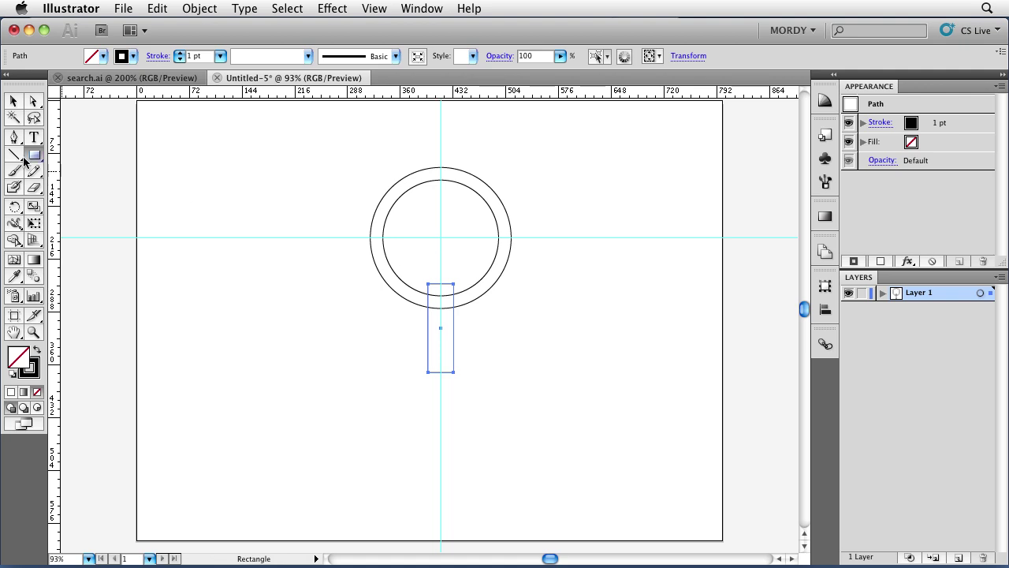
- Draw a rounded rectangle handle about 80 x 185 px centred on the vertical guide, overlapping the neck's lower end, adjusting its corner radius while drawing
left_click_drag(34, 154, 113, 172)
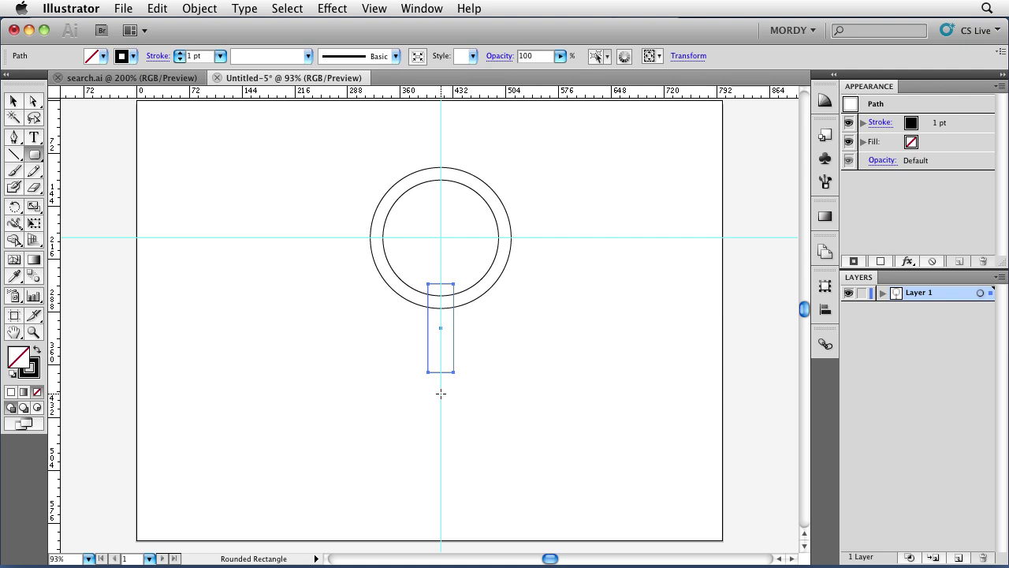
left_click_drag(441, 393, 467, 464)
left_click_drag(470, 463, 471, 463)
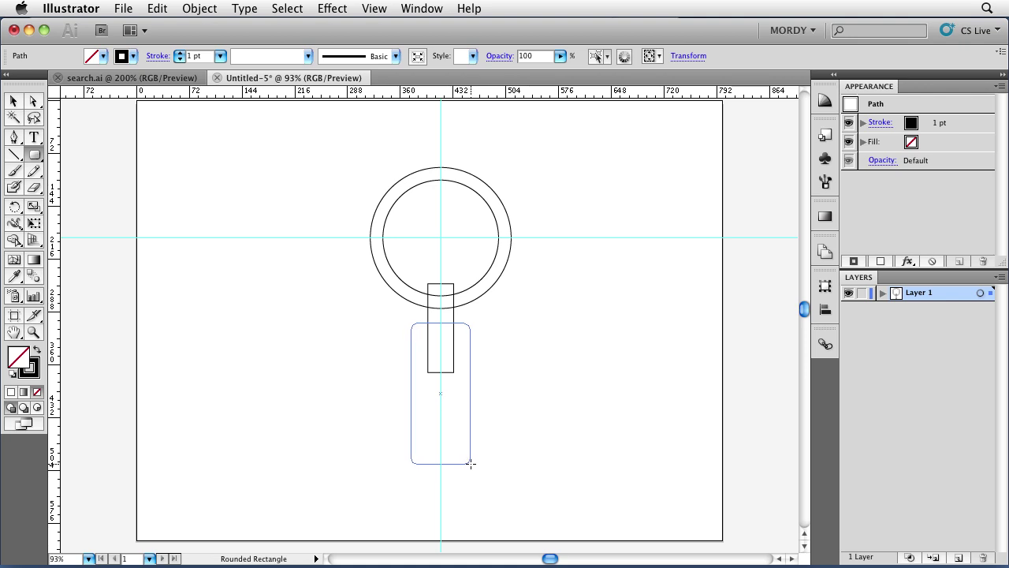
mouse_move(470, 464)
left_mouse_down()
mouse_move(489, 448)
mouse_move(556, 472)
mouse_move(543, 463)
left_mouse_up()
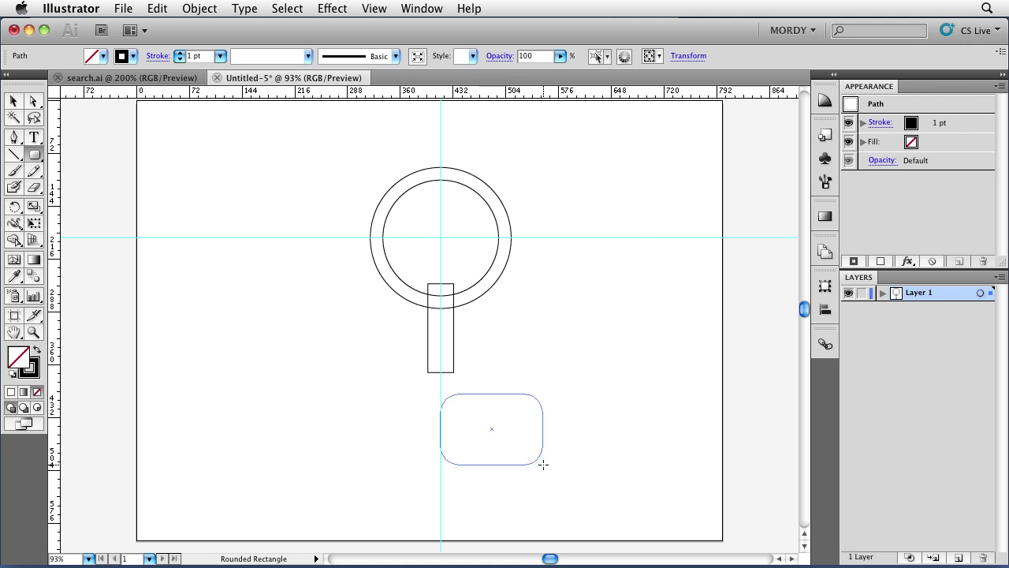
key("Up")
key("Up")
key("Up")
key("Up")
key("Down")
key("Down")
key("Down")
key("Down")
key("Down")
key("Down")
left_click_drag(544, 464, 549, 467)
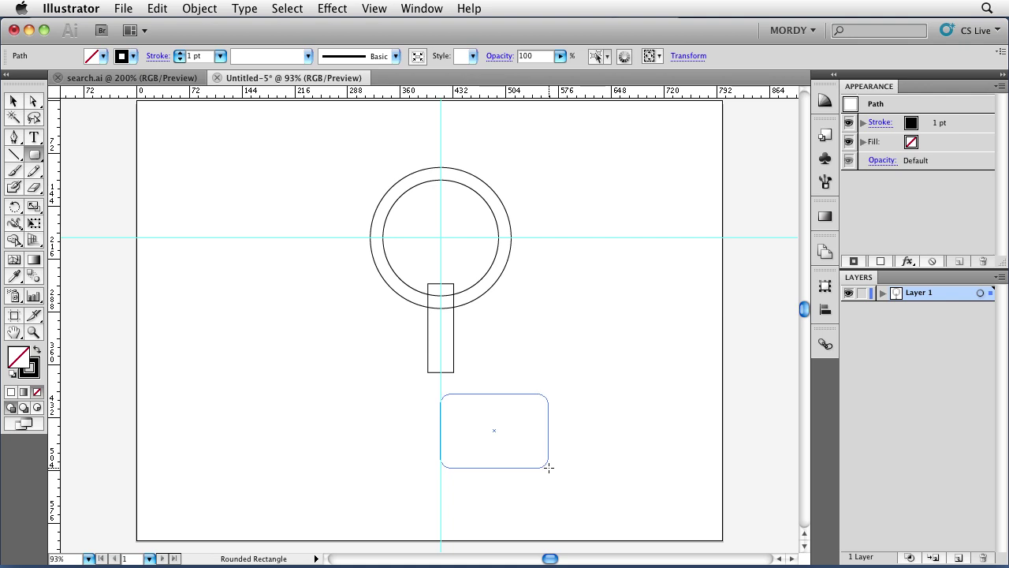
mouse_move(548, 468)
left_mouse_down()
mouse_move(497, 440)
mouse_move(453, 445)
mouse_move(480, 468)
mouse_move(470, 459)
left_mouse_up()
scroll(473, 460, "down", 1)
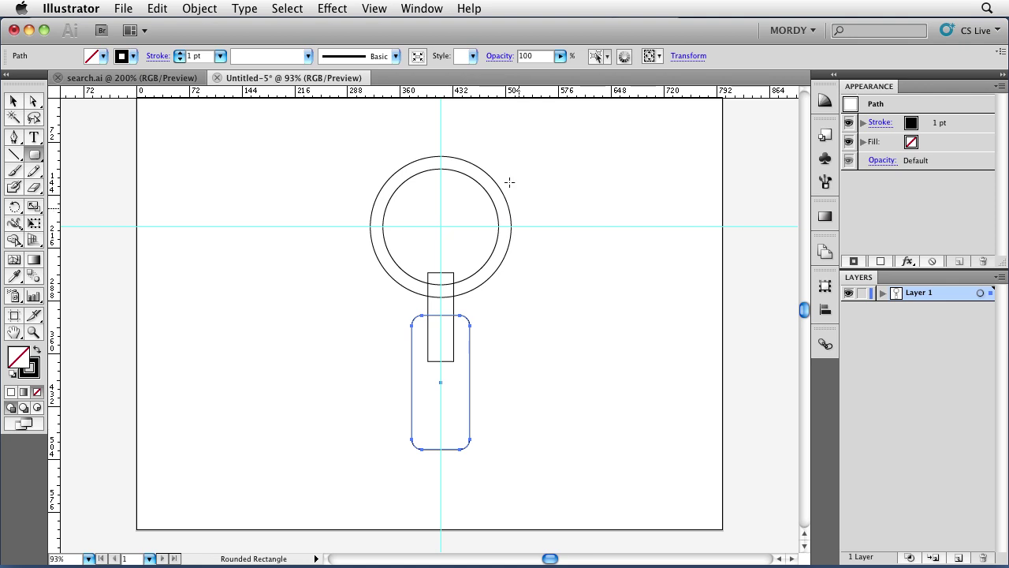
- Show the Pathfinder panel
left_click(422, 8)
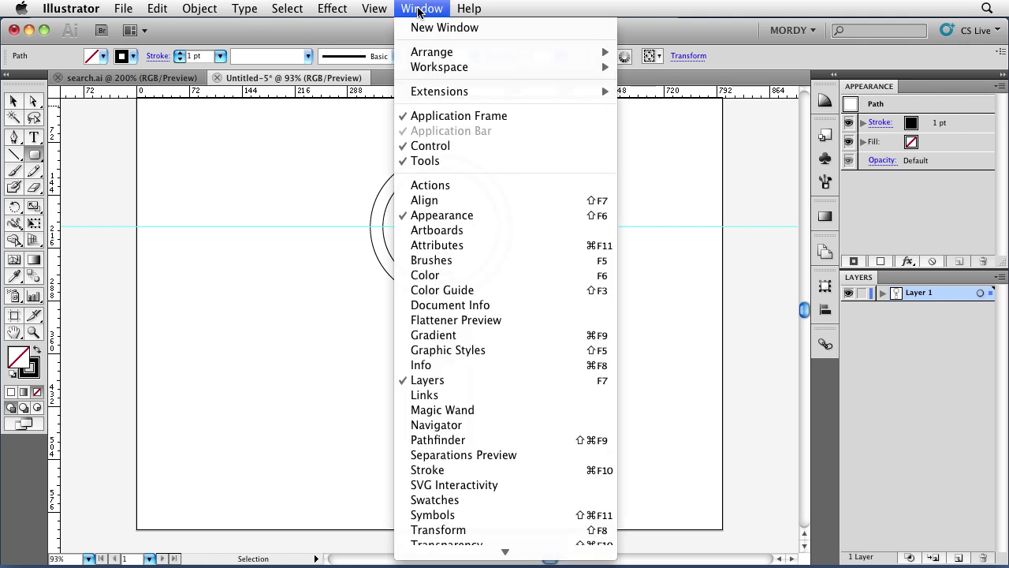
left_click(485, 439)
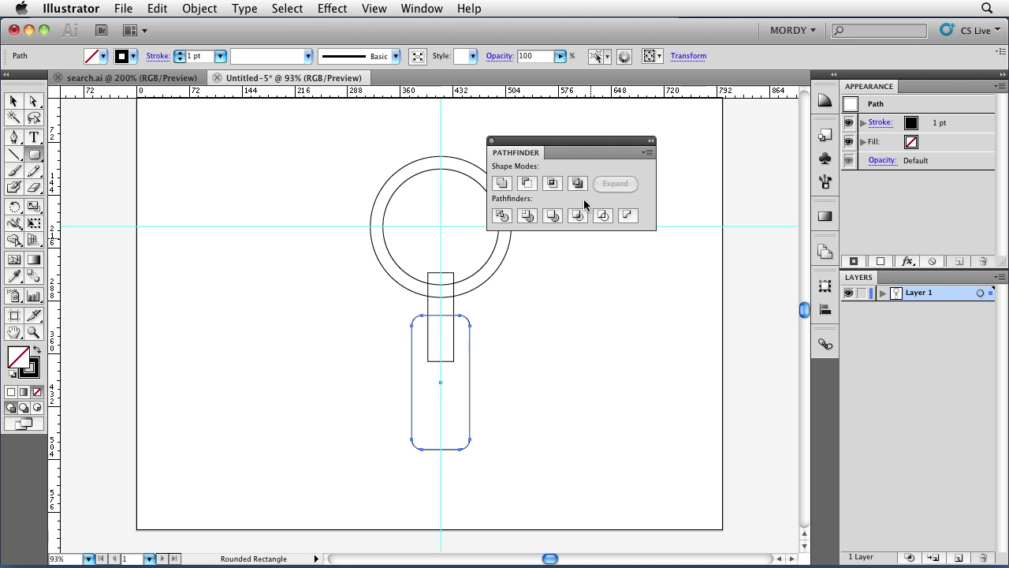
- Select all four shapes and merge the neck's overlap into the inner lens circle with the Shape Builder tool
key("v")
left_click_drag(314, 272, 519, 355)
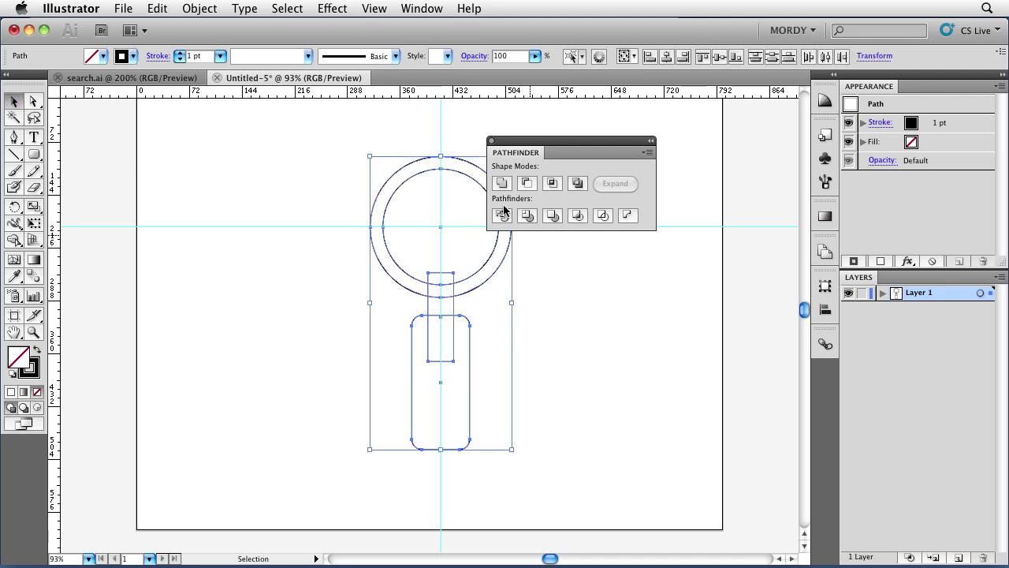
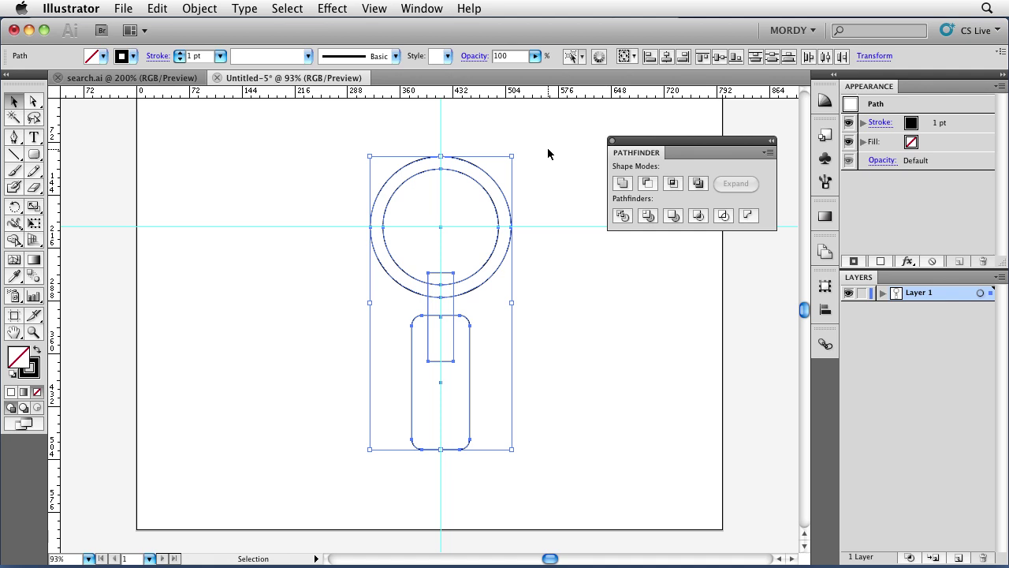
left_click(14, 239)
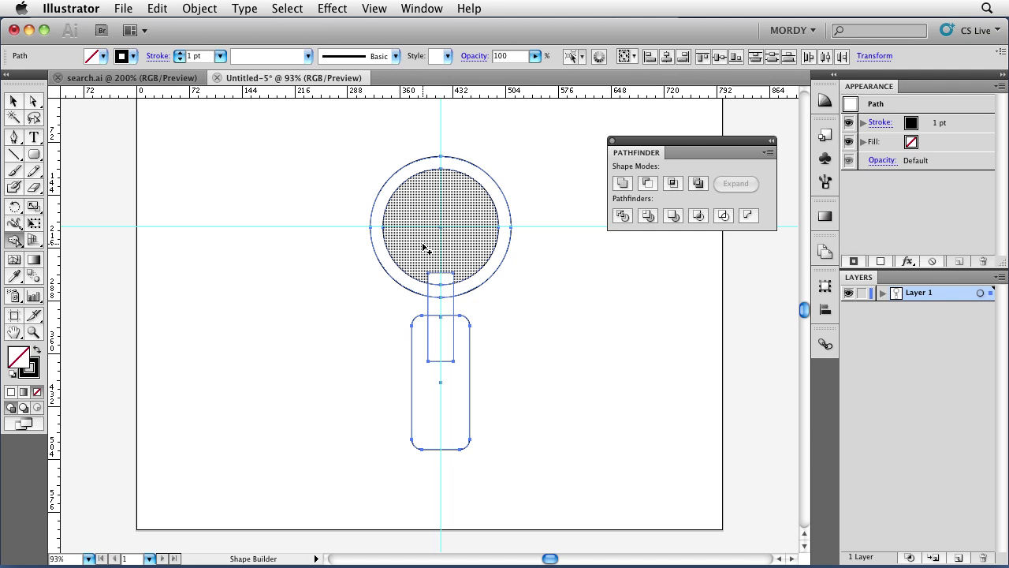
left_click_drag(424, 247, 439, 282)
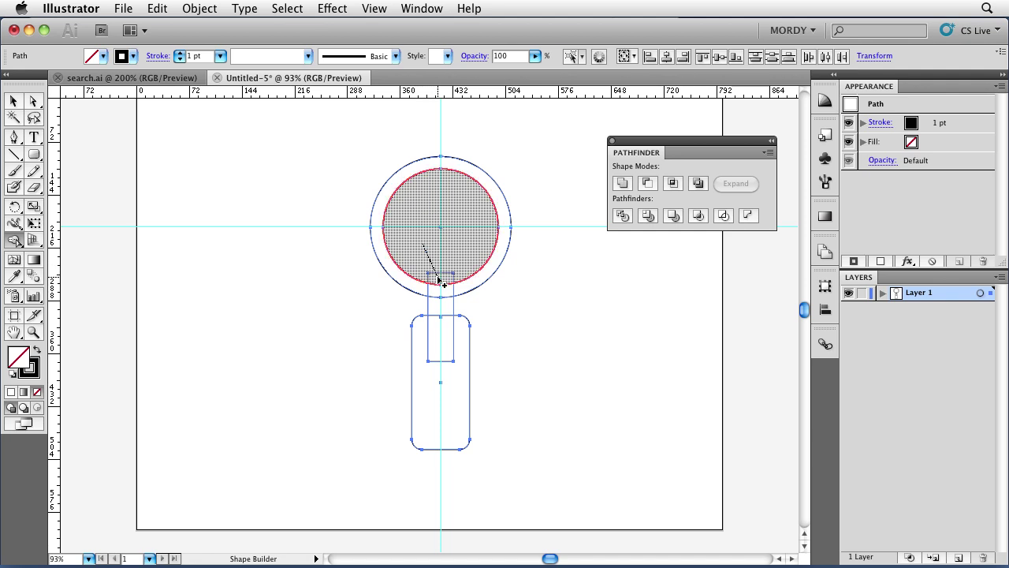
left_click_drag(439, 282, 439, 281)
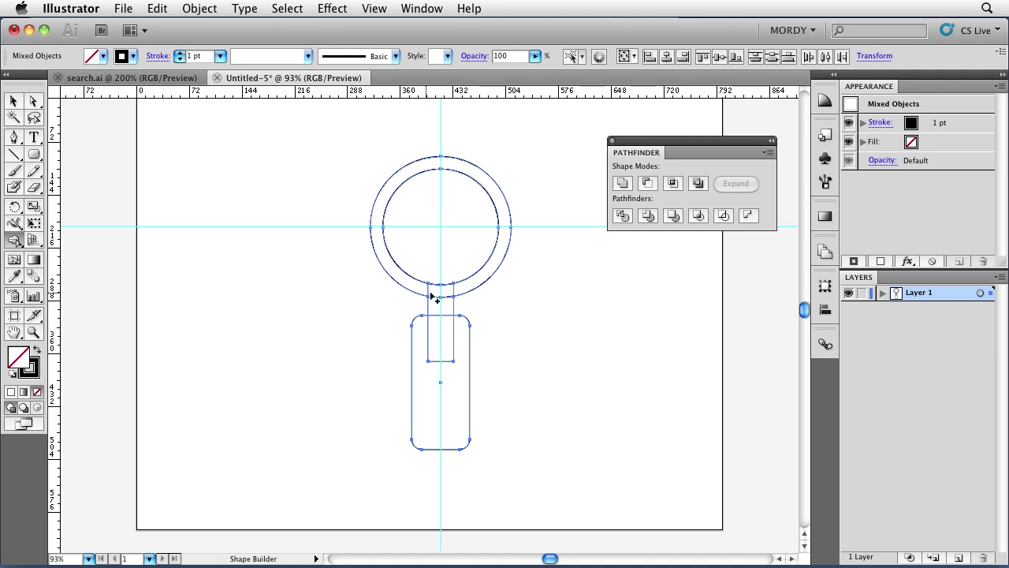
- Merge the outer ring, neck and handle regions into one shape with the Shape Builder tool, and deselect the artwork
left_click_drag(426, 287, 462, 288)
left_click_drag(380, 291, 501, 382)
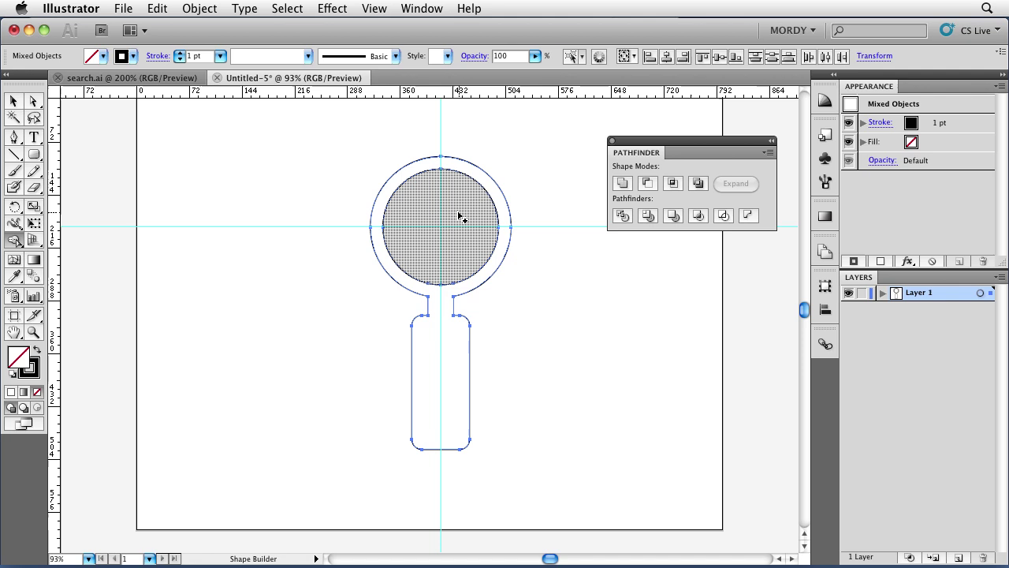
left_click(16, 102)
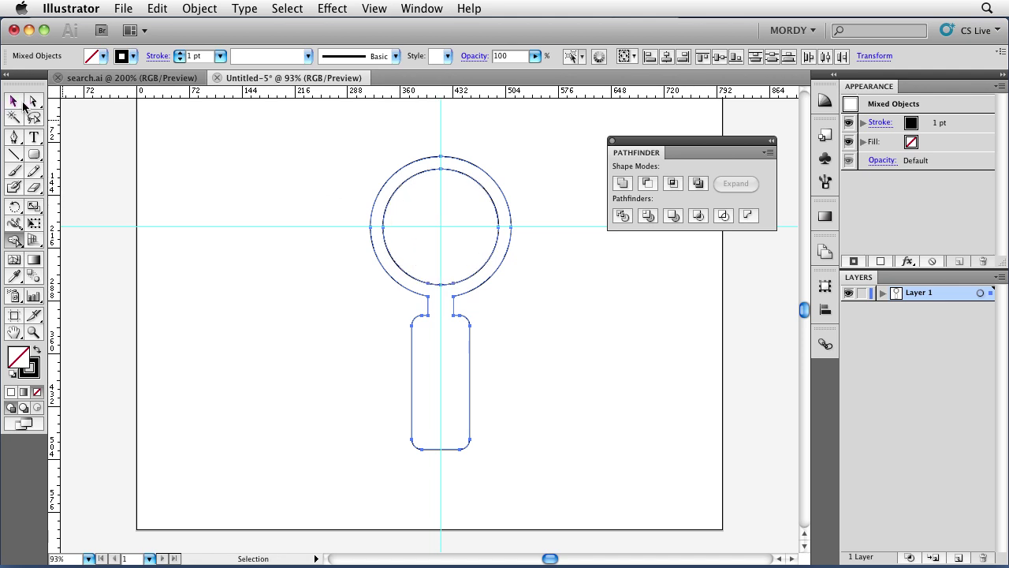
left_click(310, 181)
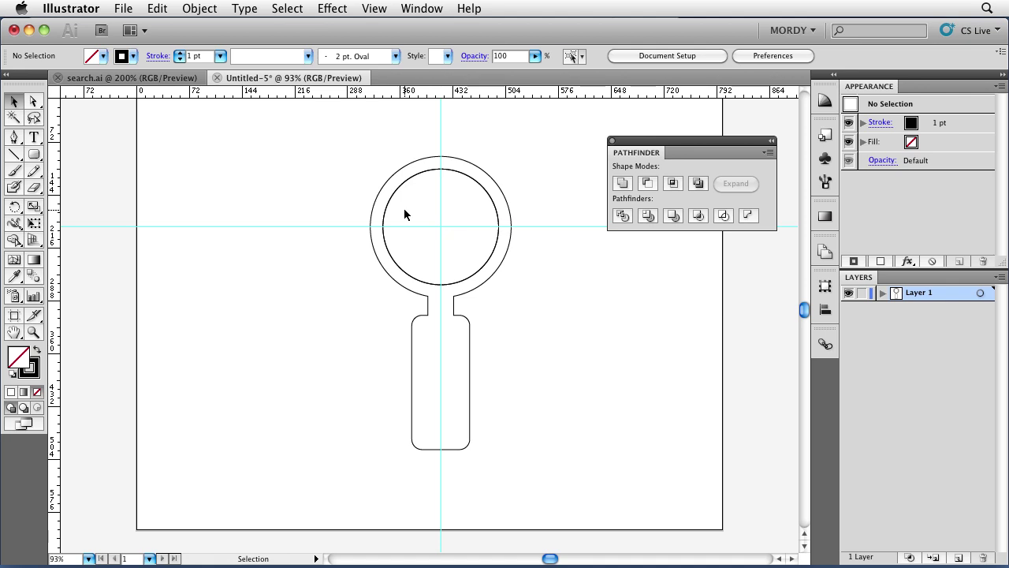
- Draw a circle about 130 px wide inside the lens, centred on the intersection of the guides
left_click_drag(33, 155, 104, 189)
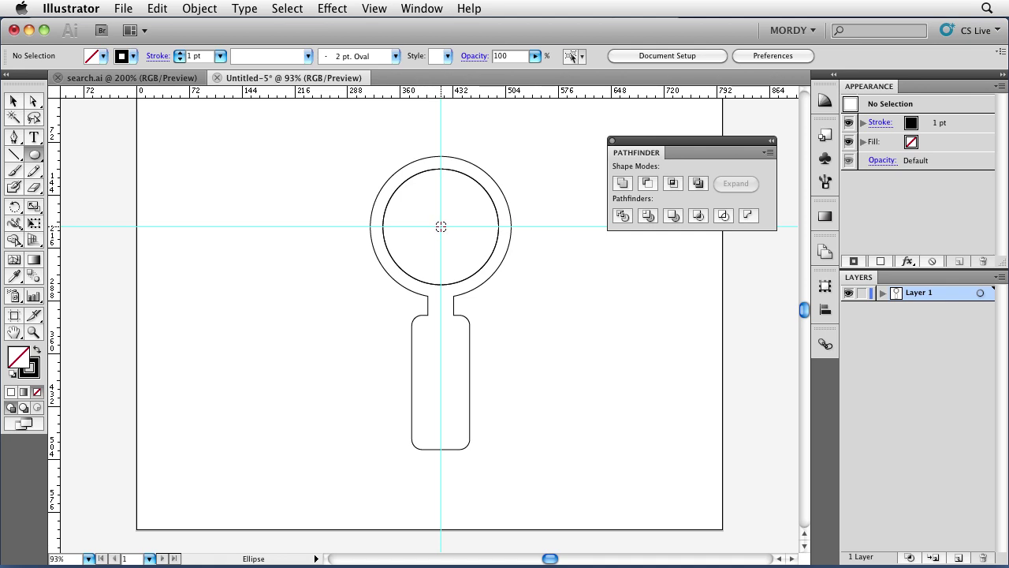
left_click_drag(440, 226, 475, 274)
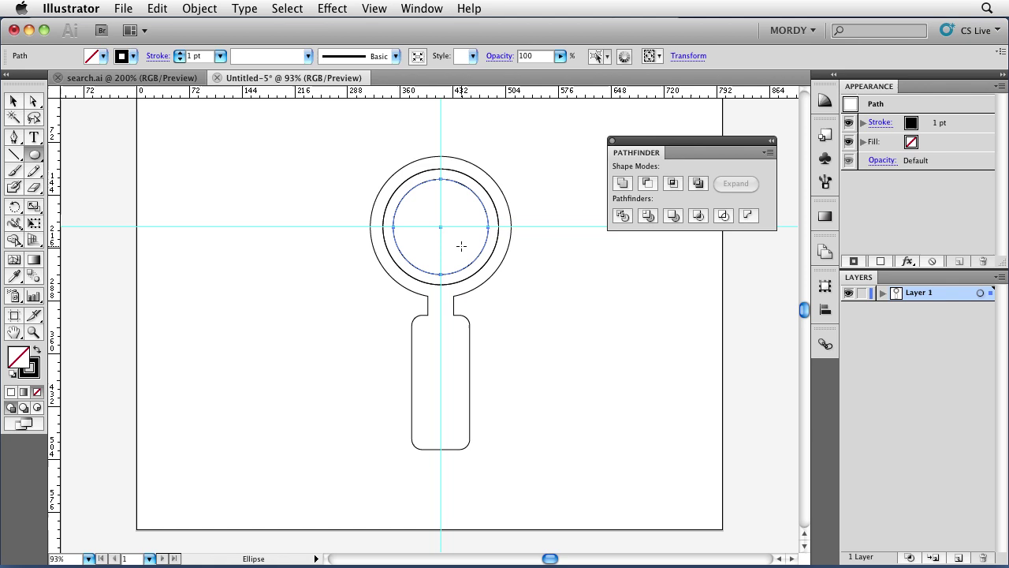
- Draw a second circle about 170 px wide, offset down and right from the inner circle, and select both circles
left_click_drag(461, 246, 524, 305)
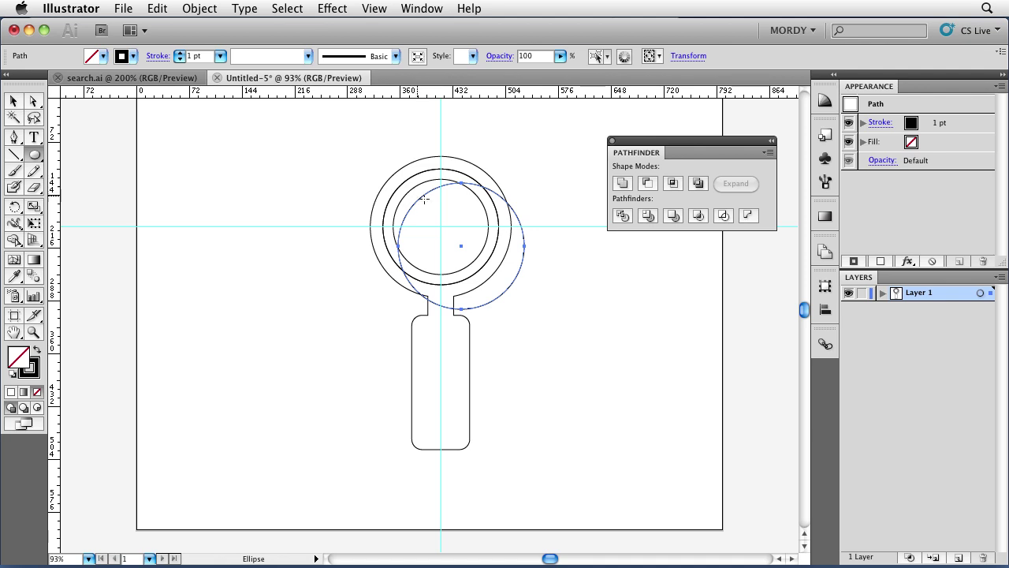
left_click(13, 102)
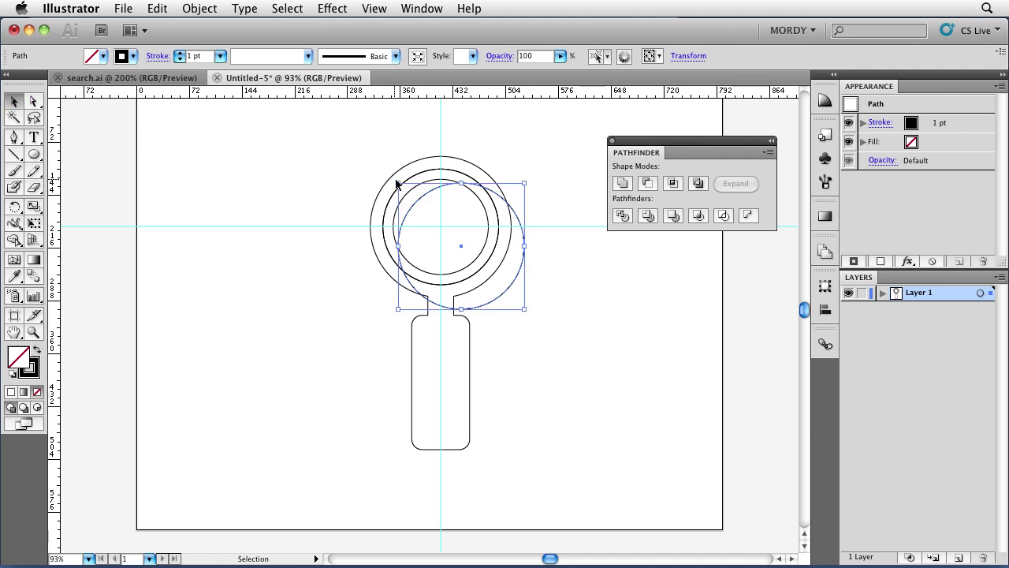
left_click(436, 185, "shift")
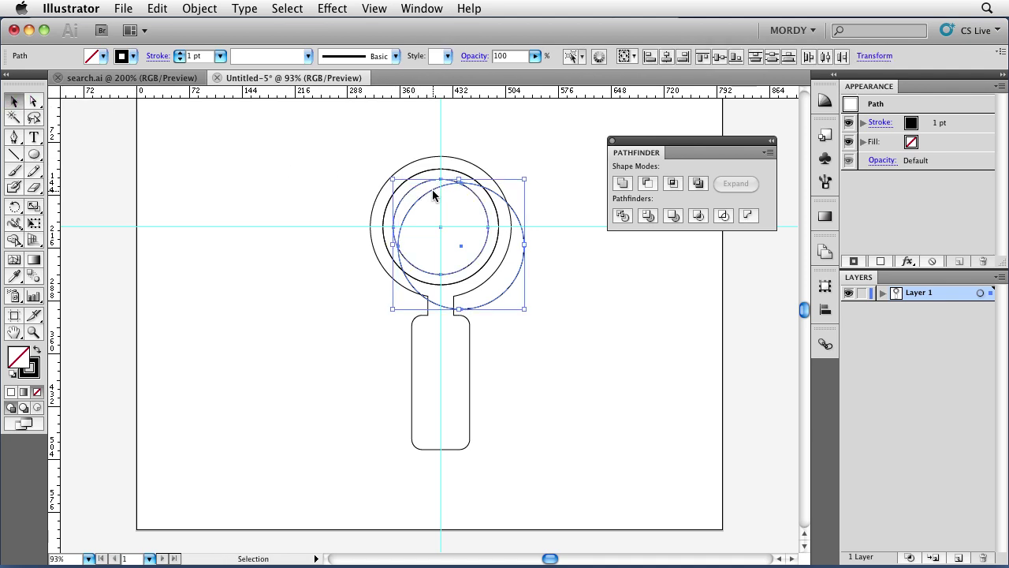
left_click_drag(434, 189, 218, 134)
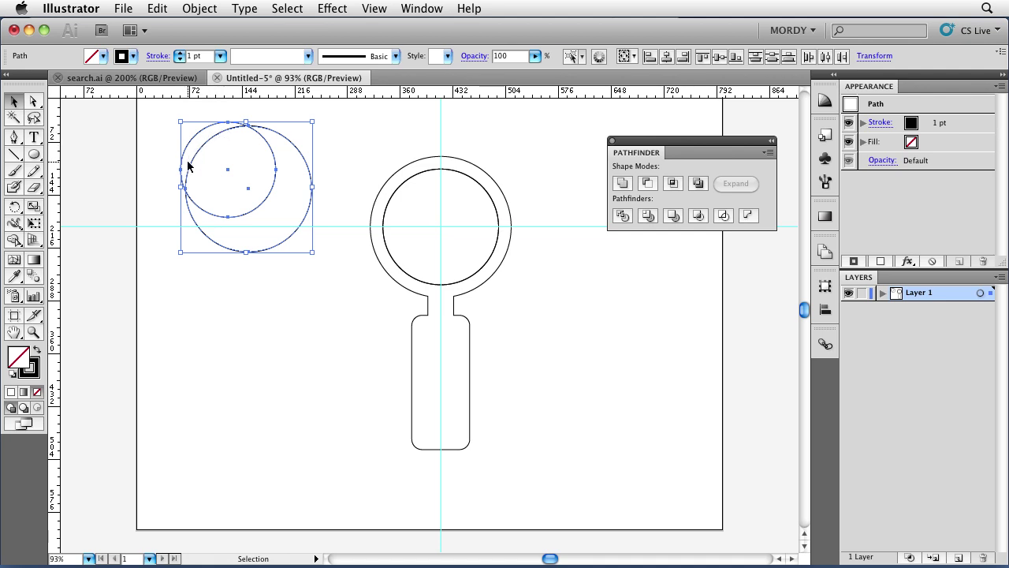
key("a")
key("v")
key("super+z")
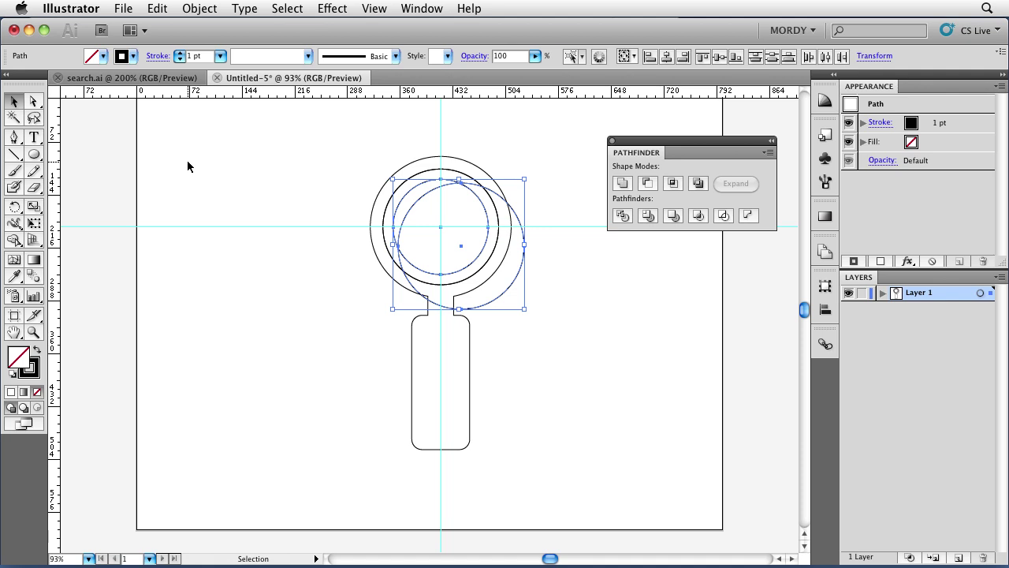
- Erase the larger circle's regions and the overlap with the Shape Builder tool, leaving a highlight crescent, and close the Pathfinder panel
key("shift")
key("shift+m")
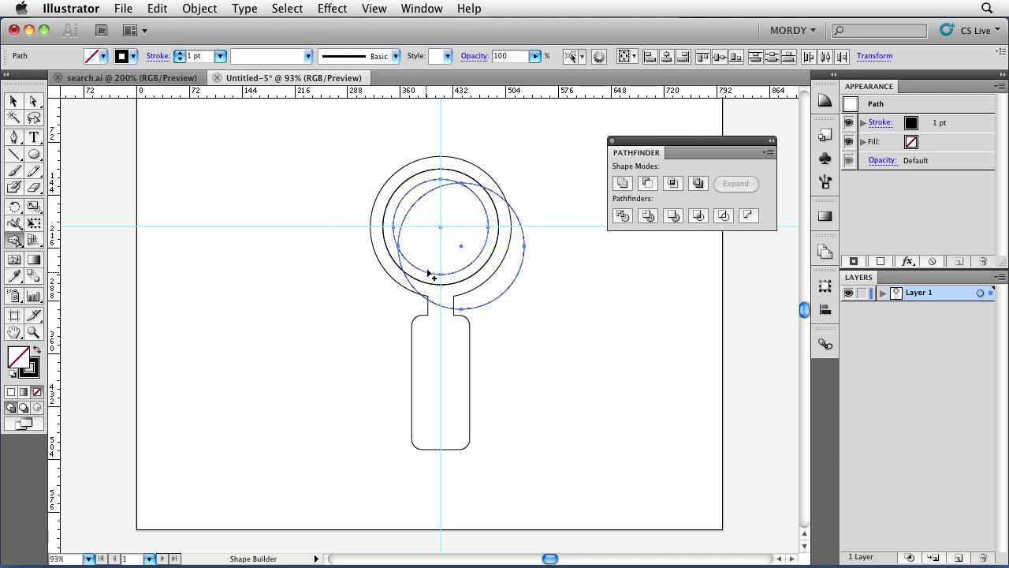
left_click_drag(433, 277, 438, 290)
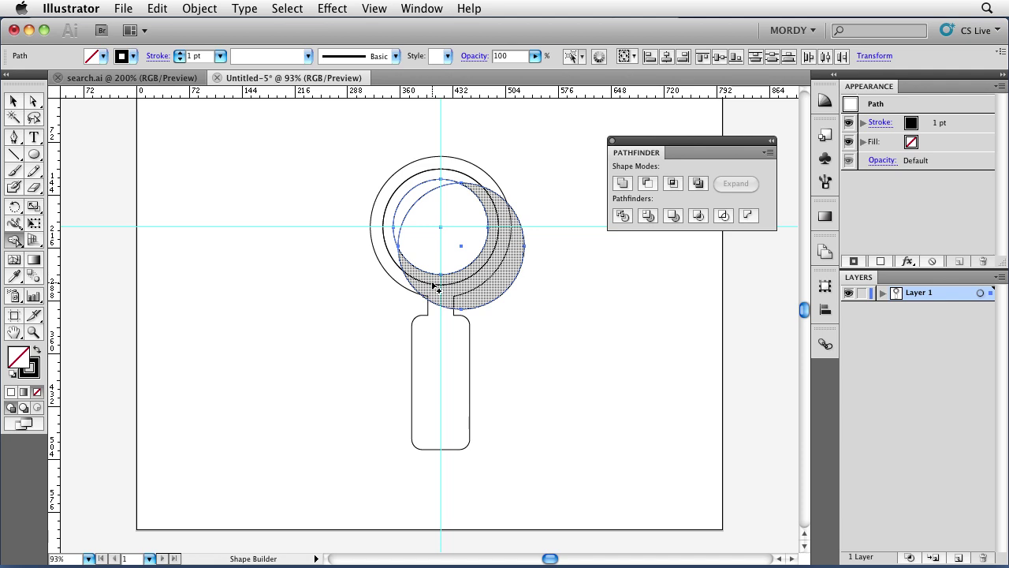
left_click_drag(438, 290, 481, 297)
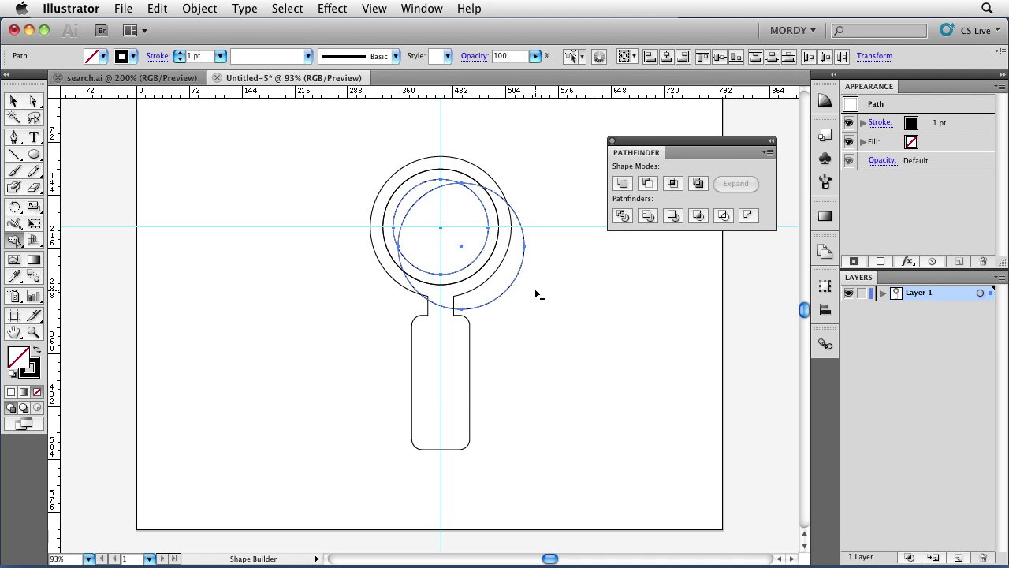
left_click_drag(548, 291, 454, 235)
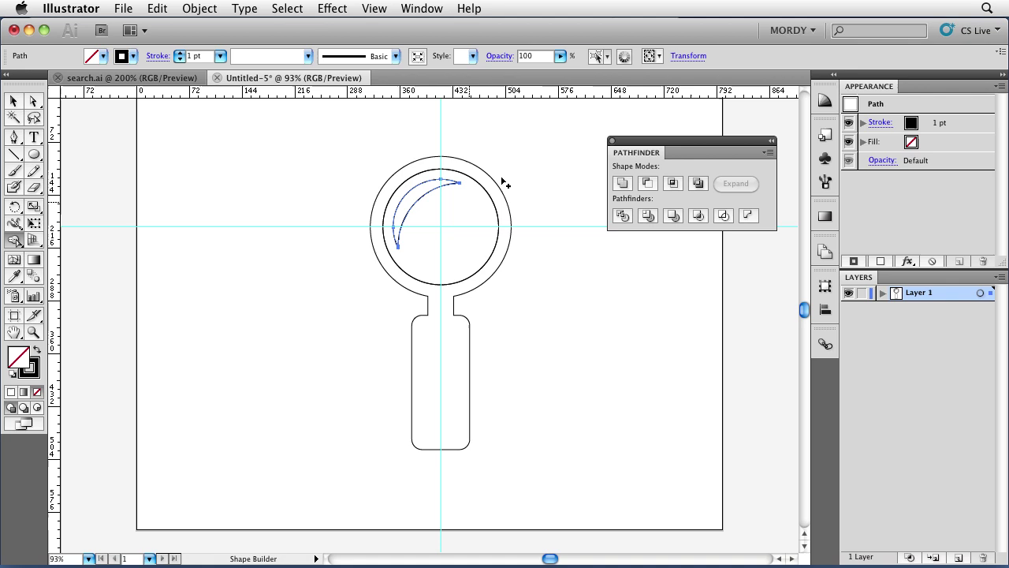
left_click(612, 141)
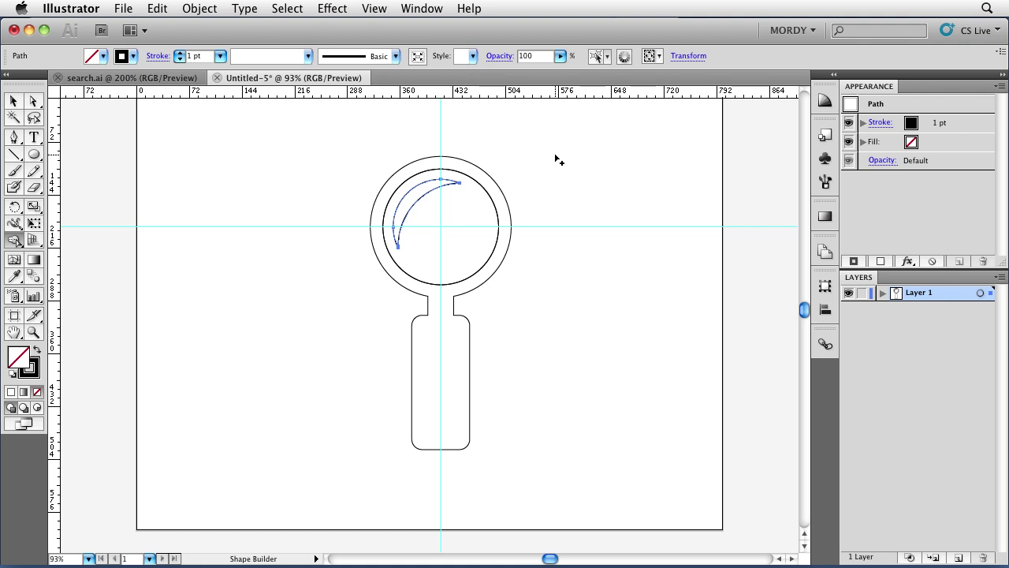
- Select all the artwork and enable Cursor Swatch Preview in the Shape Builder tool options
key("super+a")
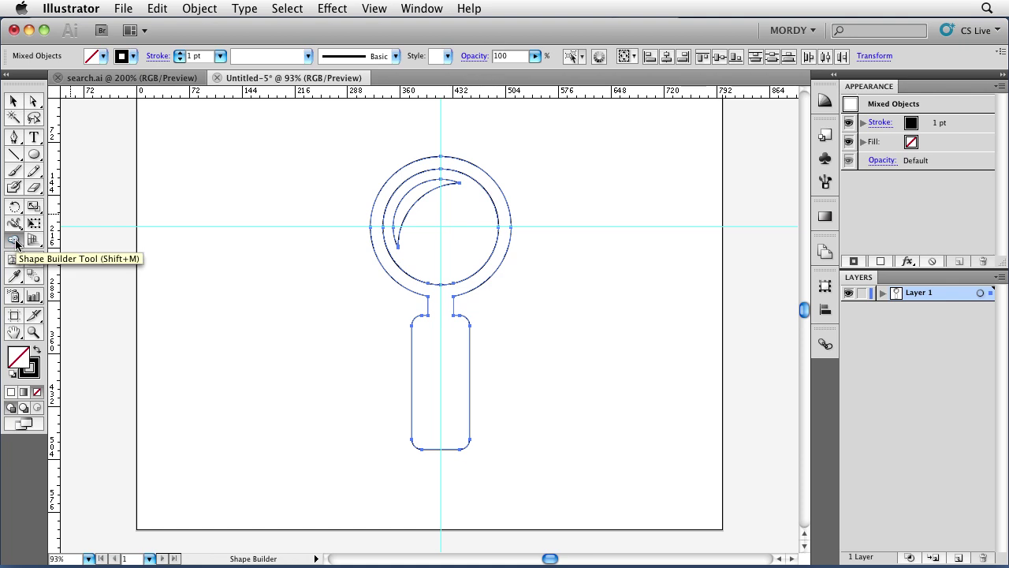
double_click(14, 242)
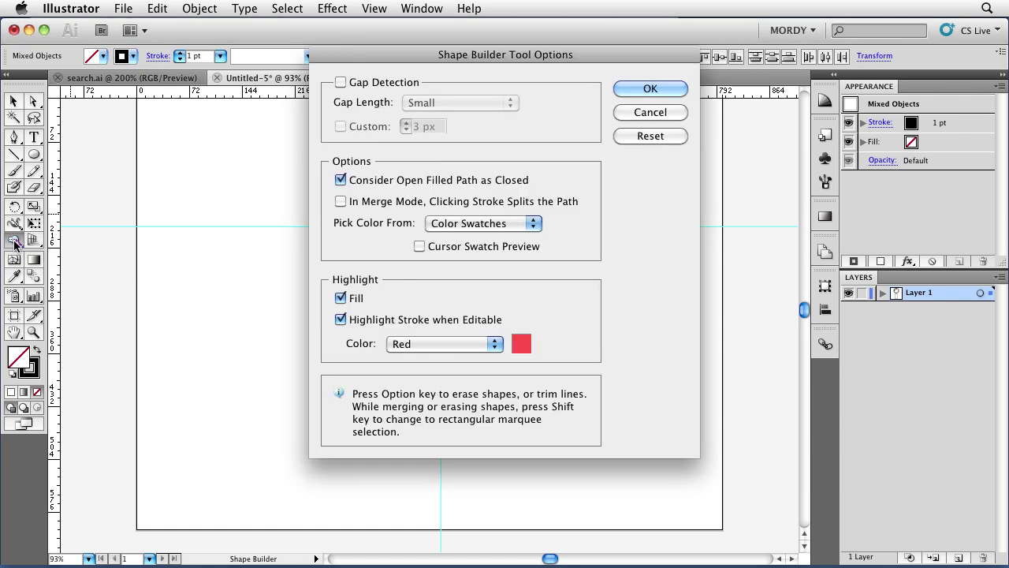
left_click(420, 246)
left_click(631, 89)
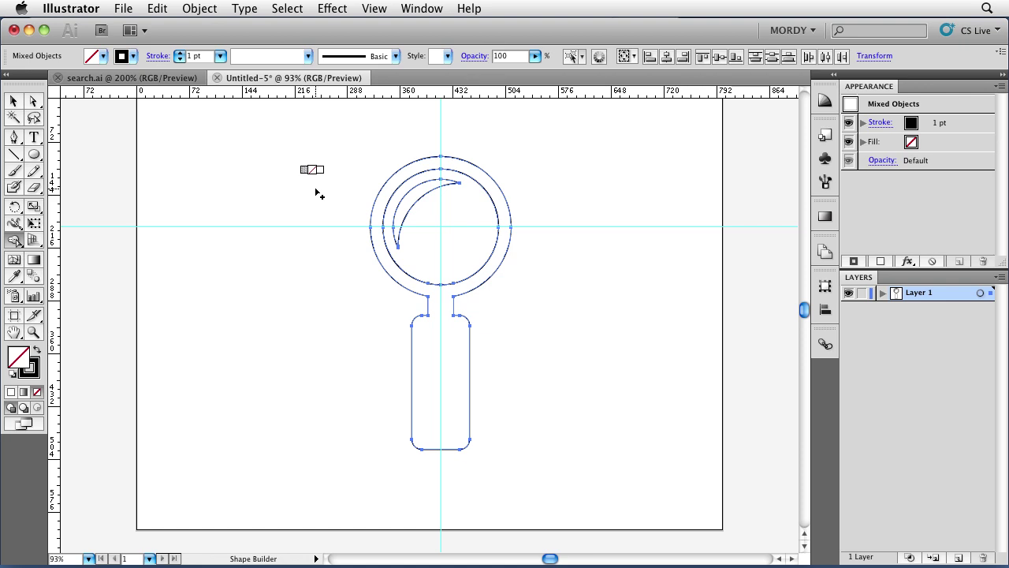
- Show the Swatches panel and choose the yellow swatch as the fill colour
left_click(422, 7)
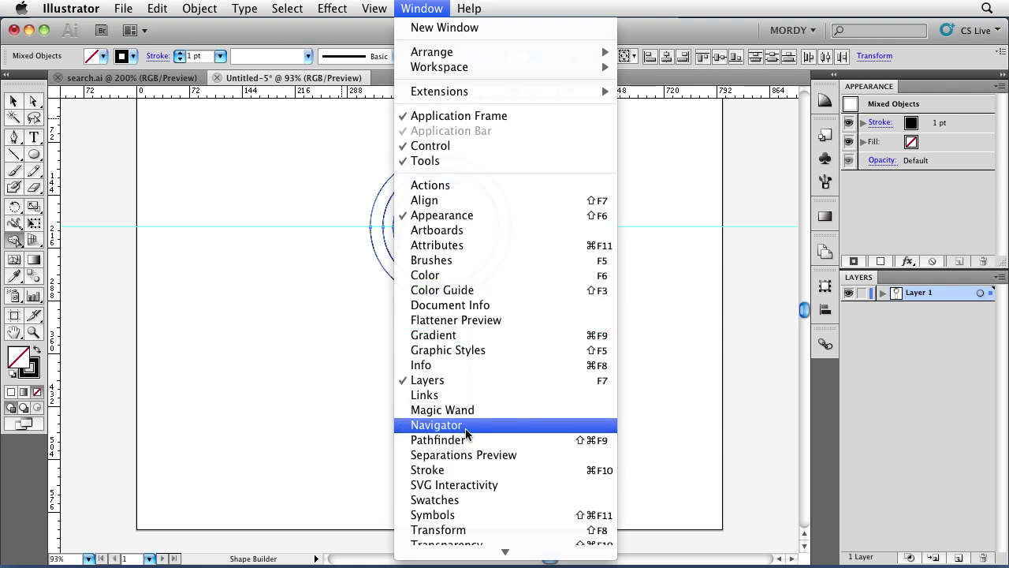
left_click(475, 502)
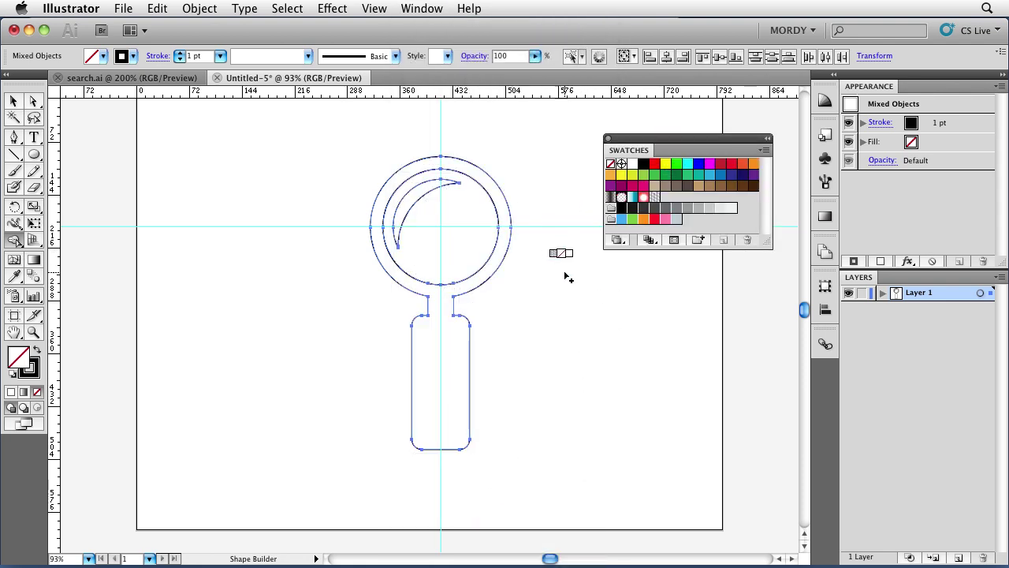
left_click(666, 167)
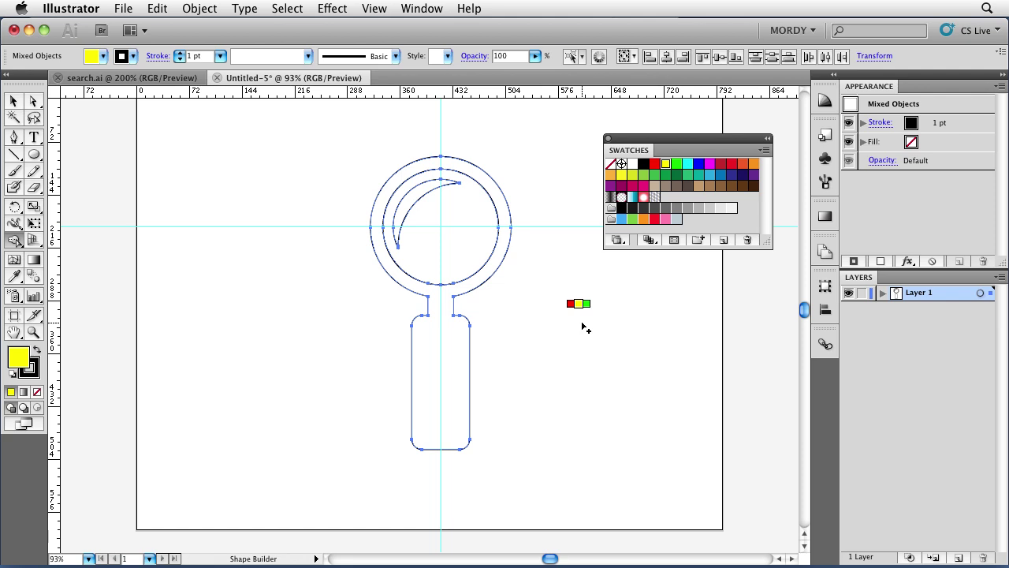
- Cycle the Shape Builder fill colour through the neighbouring swatches up to magenta and back to yellow
key("Right")
key("Right")
key("Right")
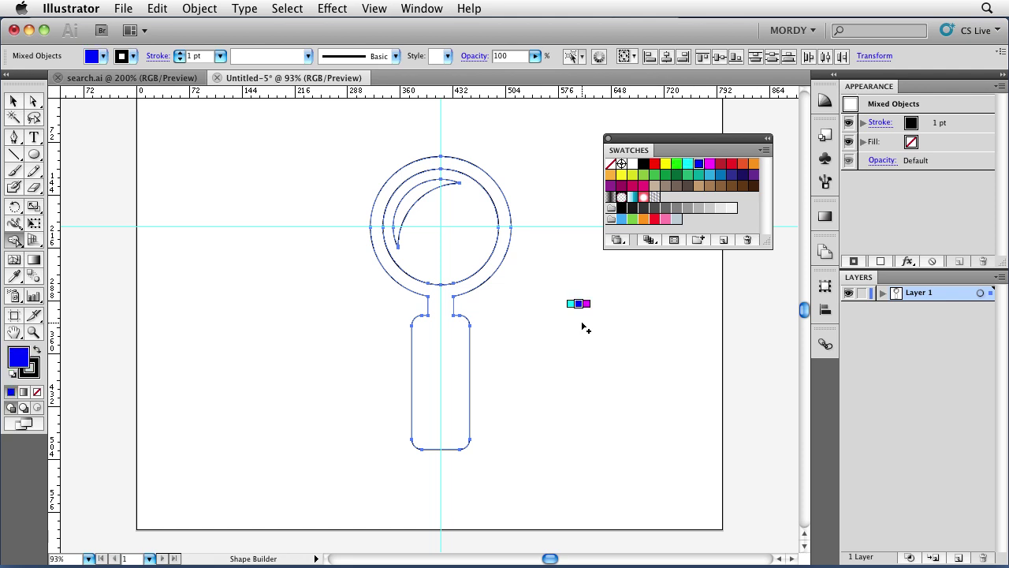
key("Right")
key("Left")
key("Left")
key("Left")
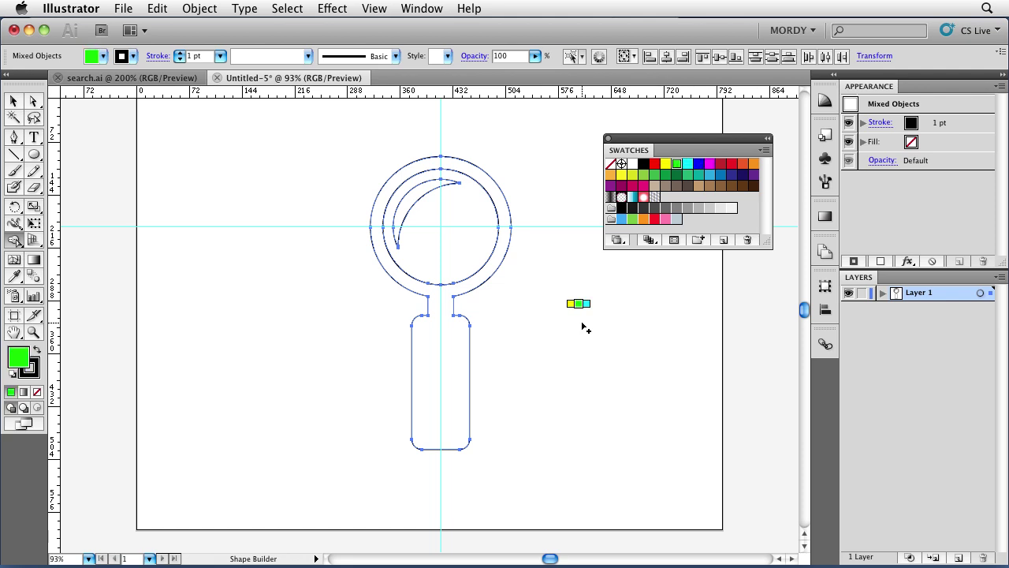
key("Right")
key("Right")
key("Right")
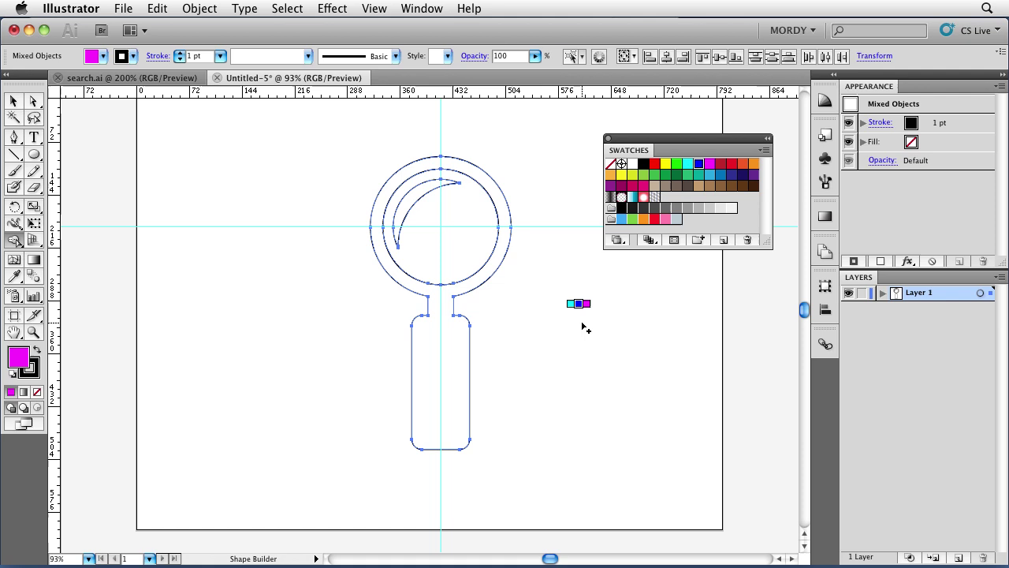
key("Left")
key("Left")
key("Left")
key("Left")
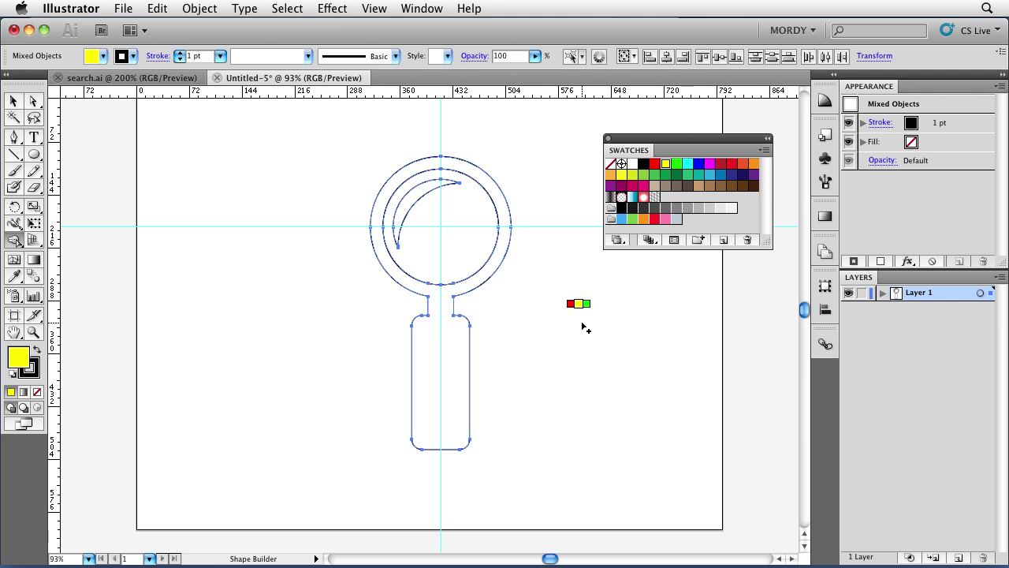
- Fill the outer ring, neck and handle with blue and the lens with cyan using the Shape Builder tool
key("Right")
key("Right")
key("Right")
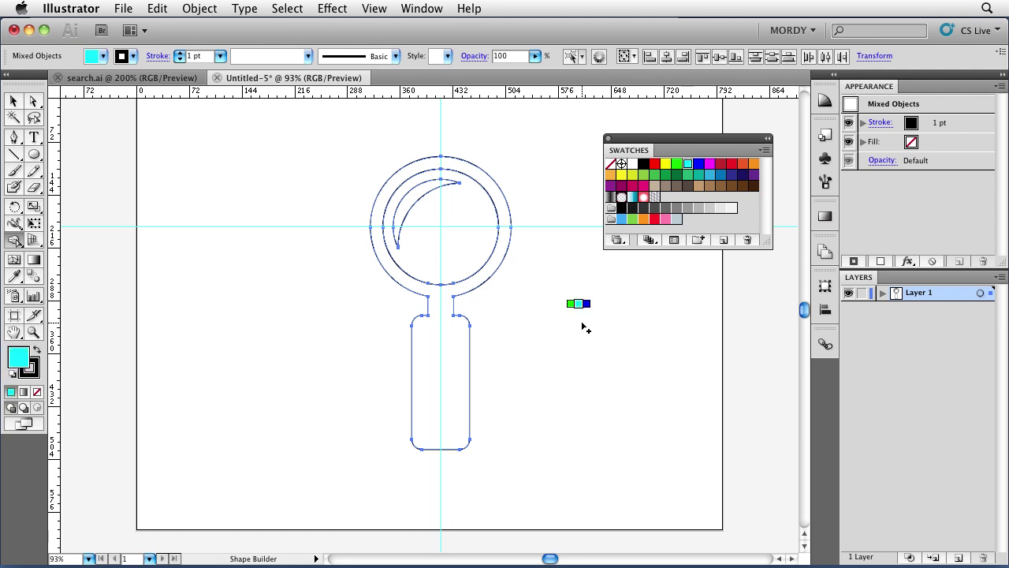
left_click_drag(440, 278, 448, 338)
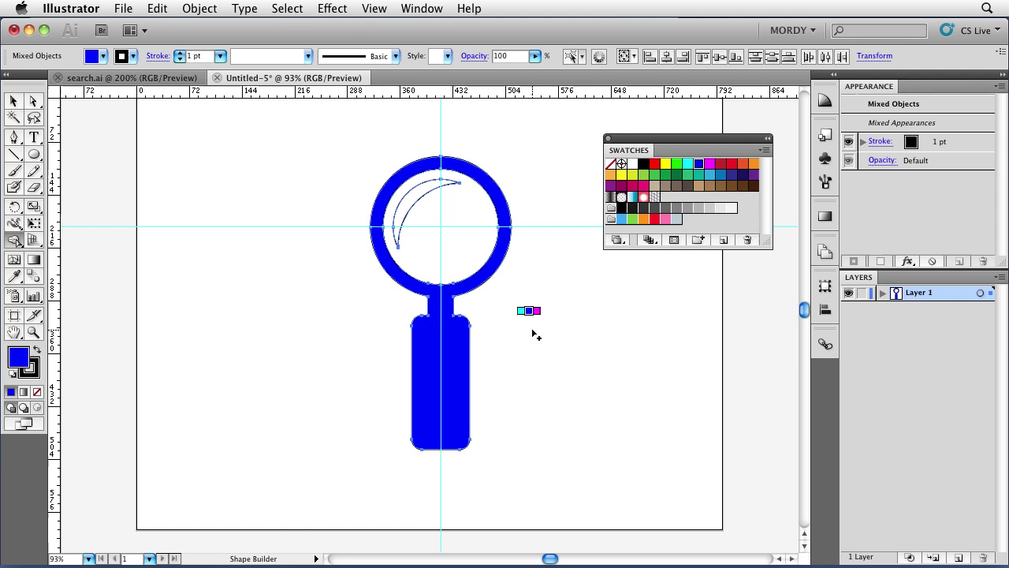
key("Left")
left_click(457, 263)
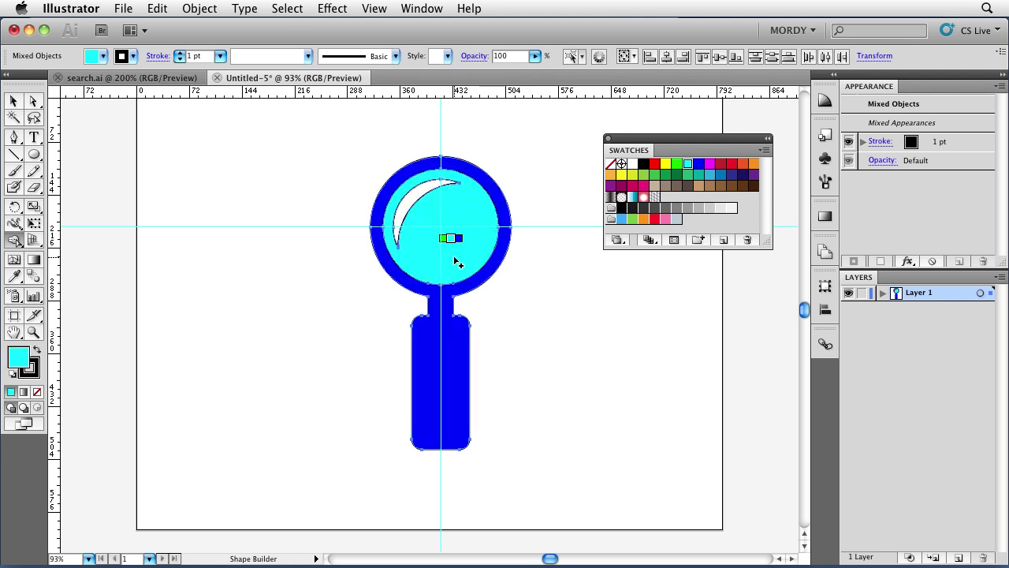
- Fill the highlight crescent inside the lens with white using the Shape Builder tool
key("Left")
key("Left")
key("Left")
key("Left")
key("Left")
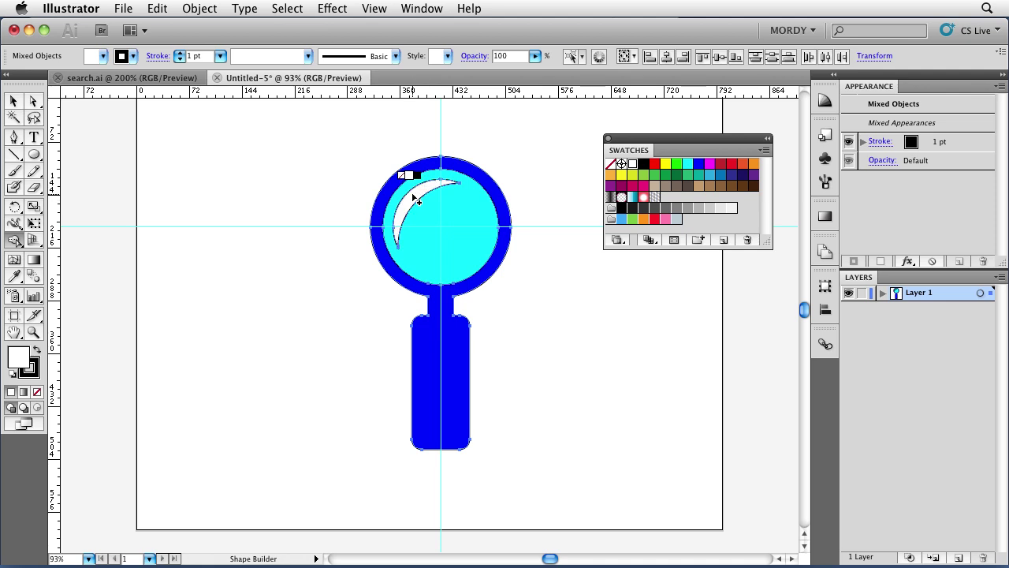
scroll(403, 178, "right", 1)
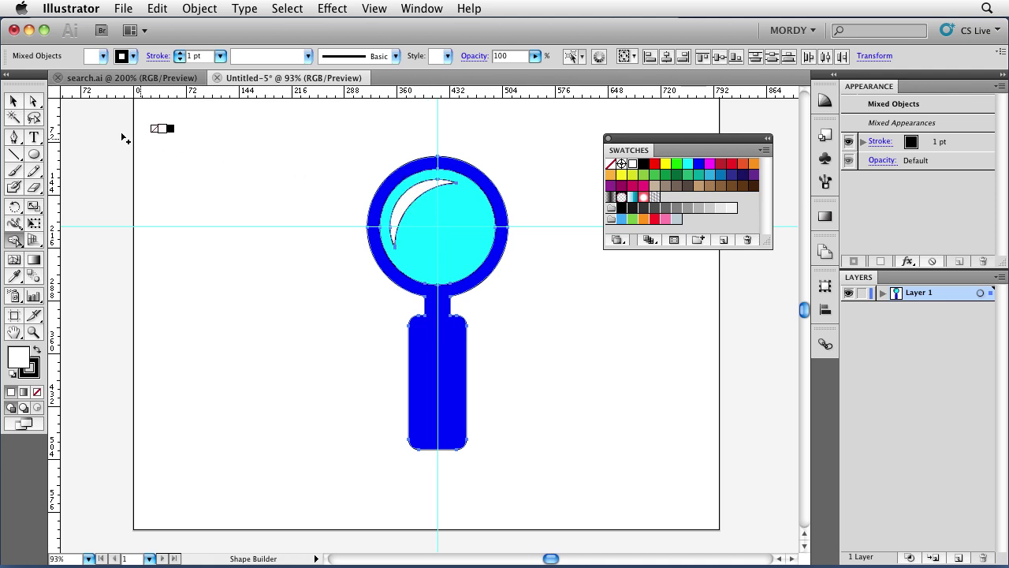
- Select the whole magnifying glass, set its stroke to None, and deselect it
key("v")
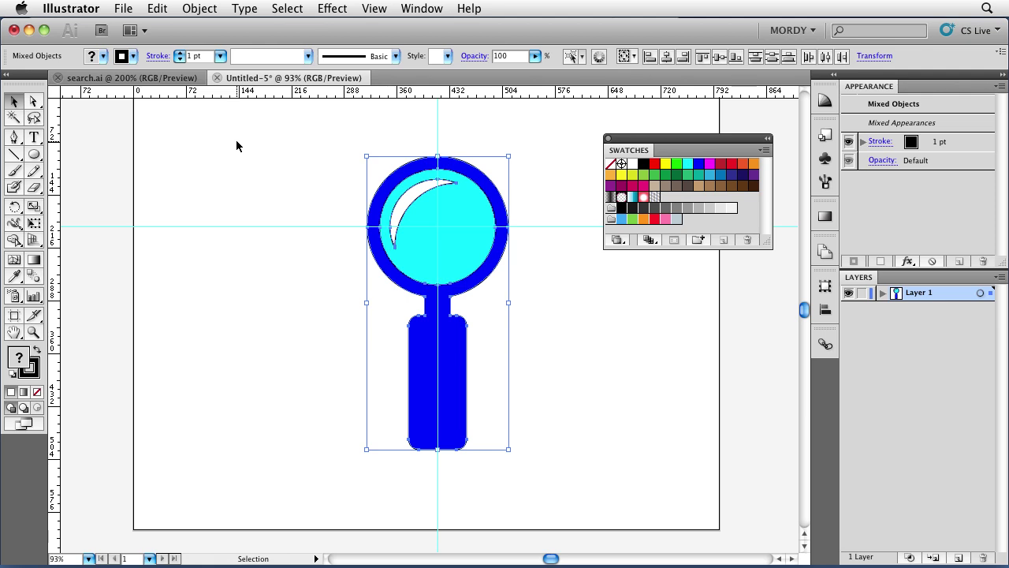
left_click(236, 140)
left_click_drag(292, 136, 540, 385)
left_click(126, 56)
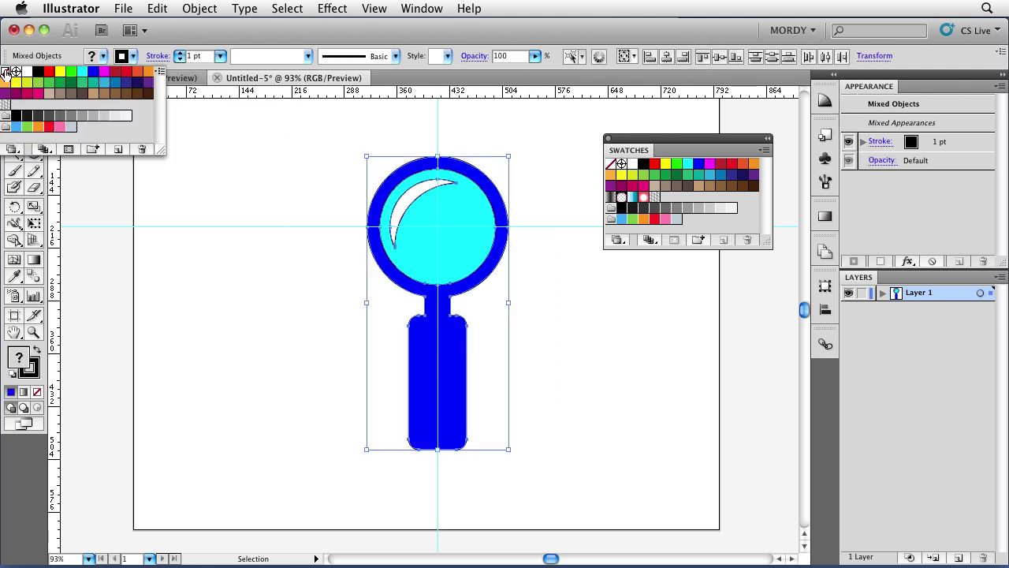
left_click(6, 71)
left_click(284, 135)
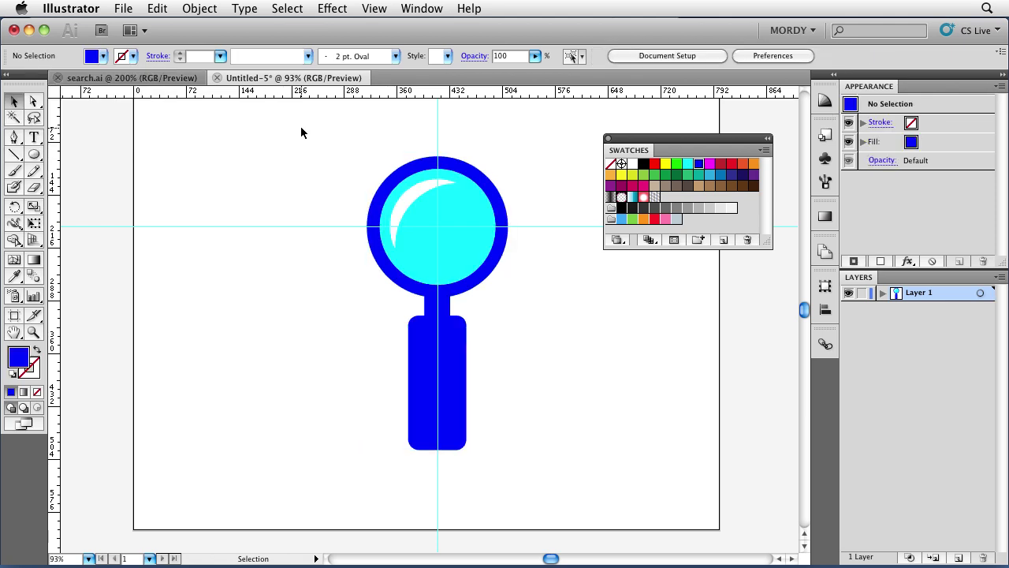
- Select the whole magnifying glass and rotate it 45° counterclockwise around its centre
left_click_drag(304, 125, 619, 491)
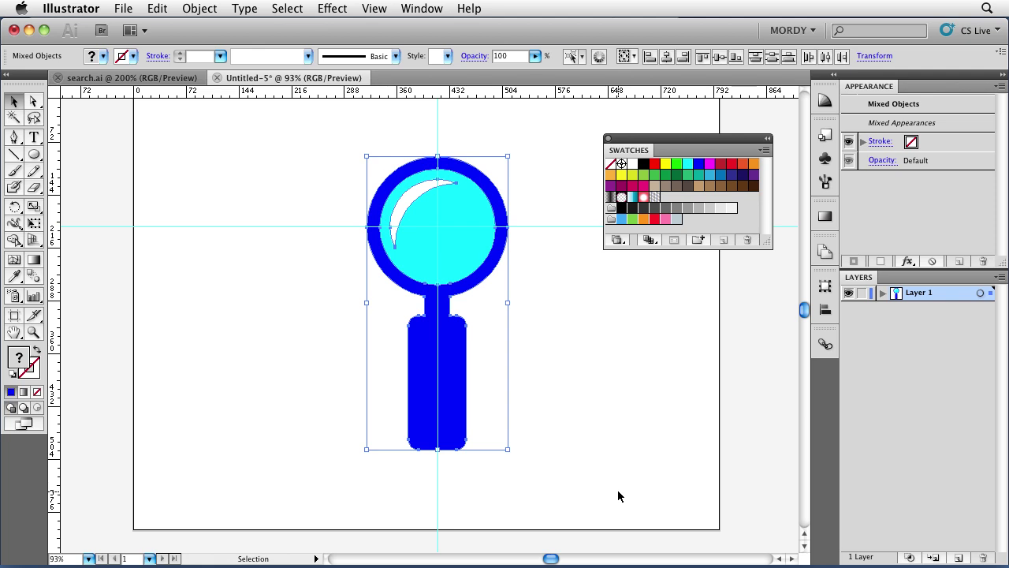
key("r")
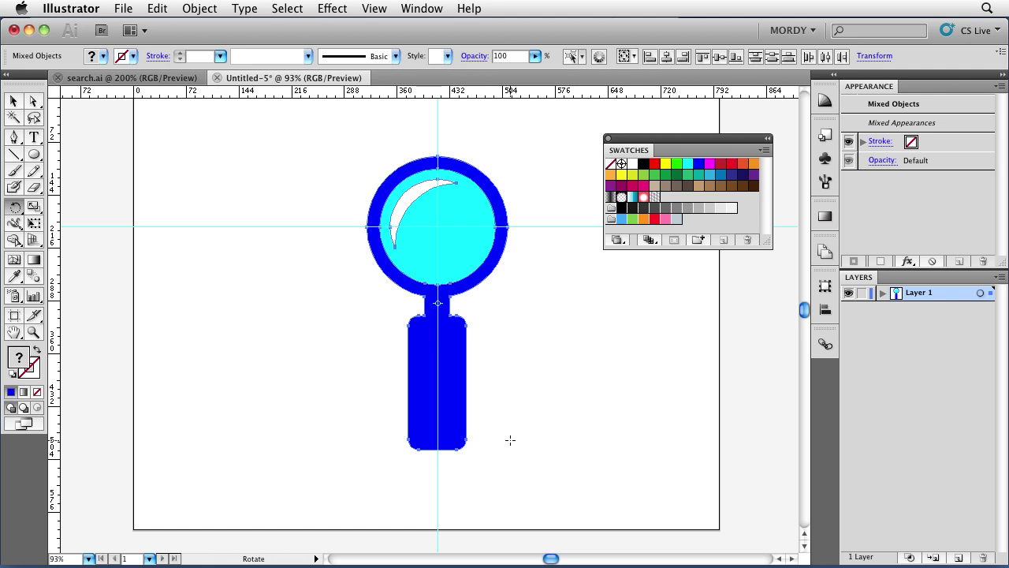
left_click_drag(570, 419, 604, 368)
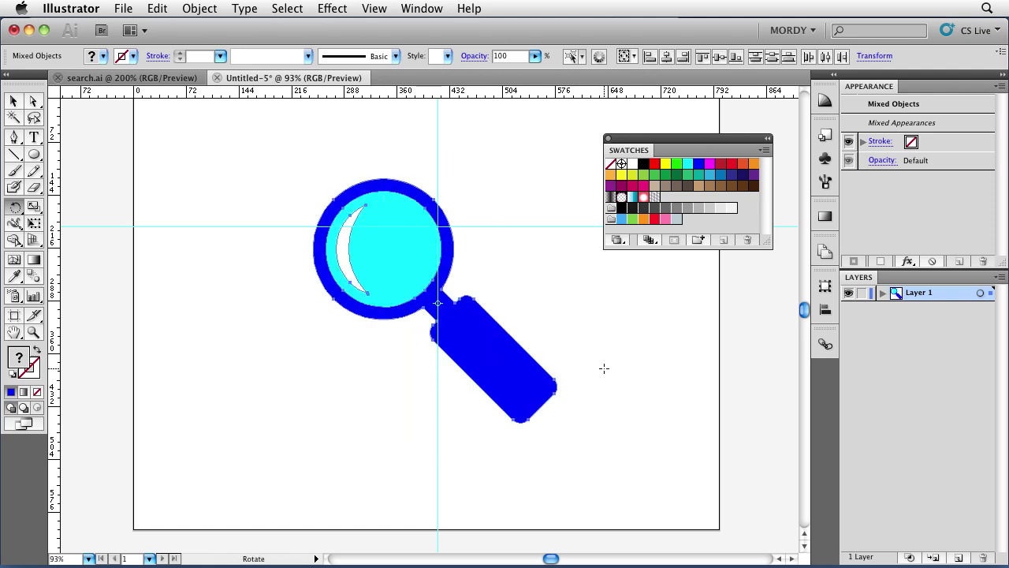